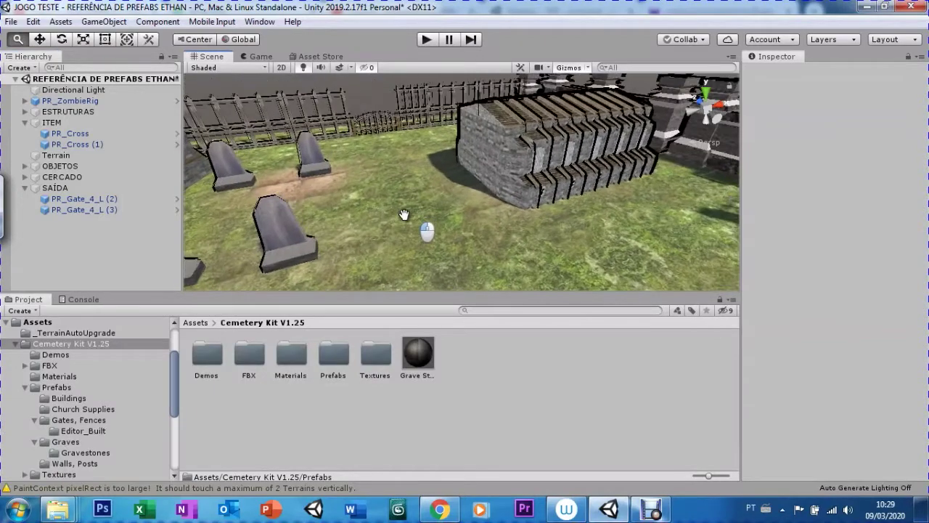
- Frame the cemetery yard and zombie in the Scene view, then select PR_Cross under ITEM
left_click_drag(407, 218, 392, 198)
right_click_drag(402, 213, 438, 191)
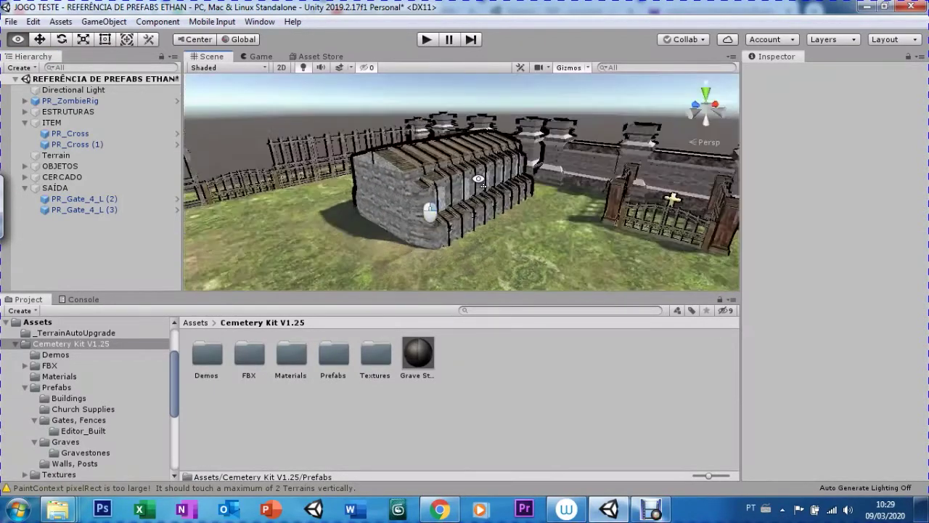
scroll(438, 190, "down", 3)
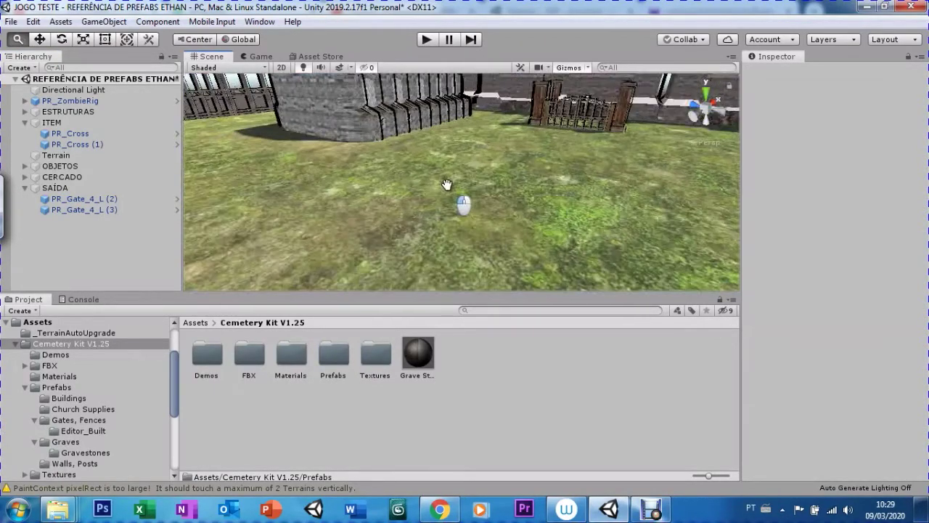
scroll(436, 211, "down", 2)
scroll(434, 228, "down", 2)
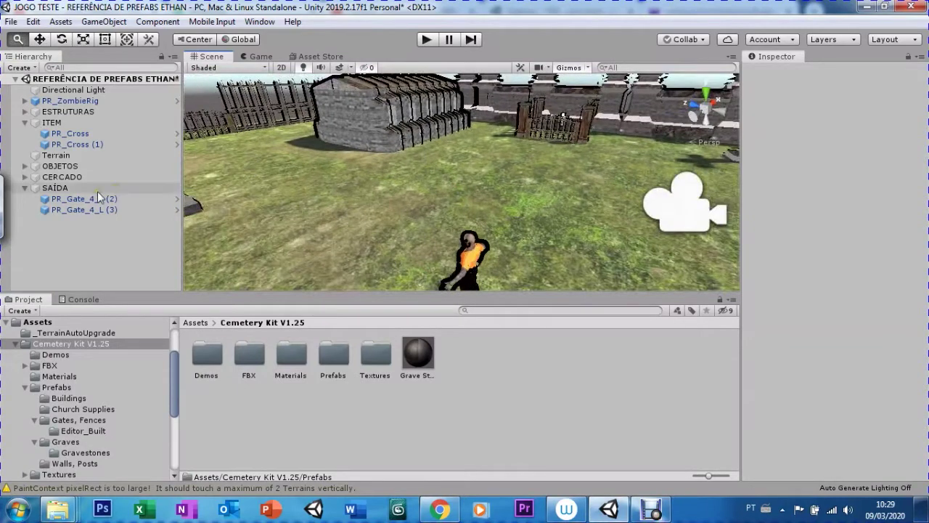
left_click(73, 135)
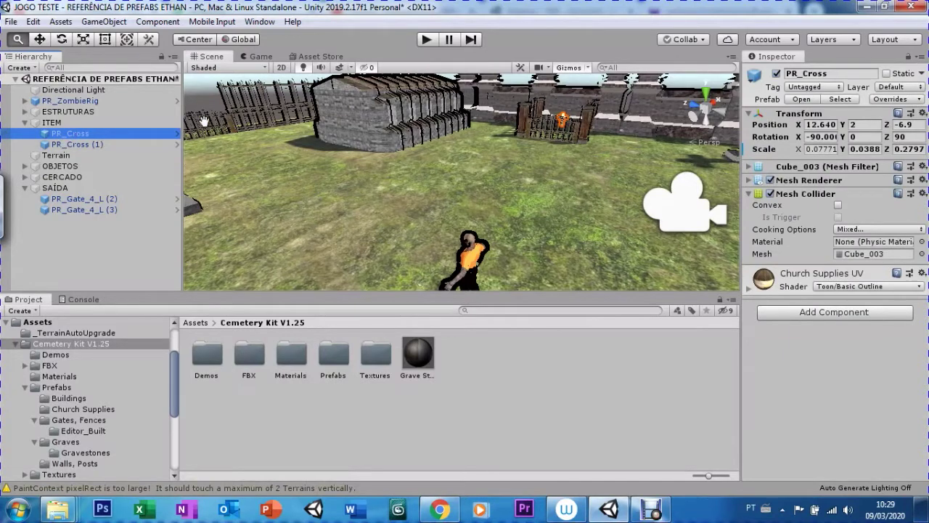
- Rename PR_Cross to PR_Cross_INTERNA in the Hierarchy
left_click(254, 140)
left_click_drag(254, 140, 279, 138)
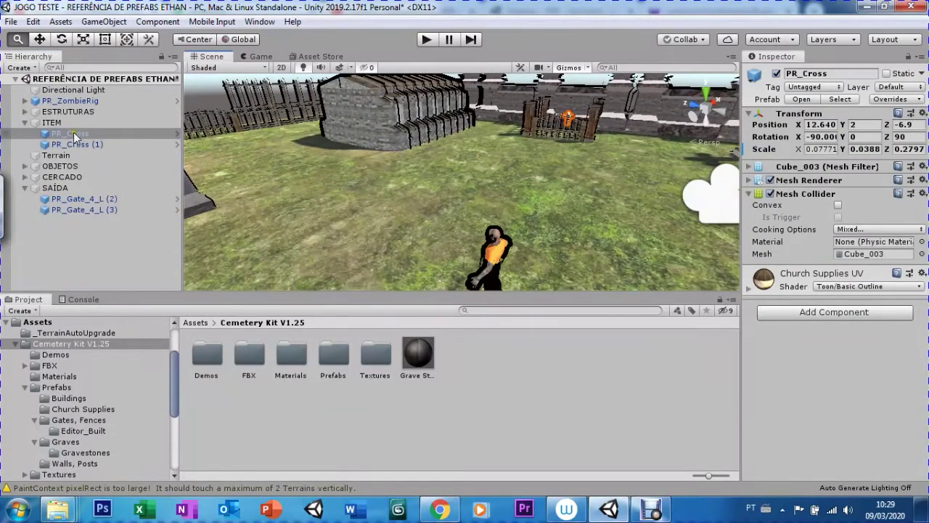
left_click(74, 133)
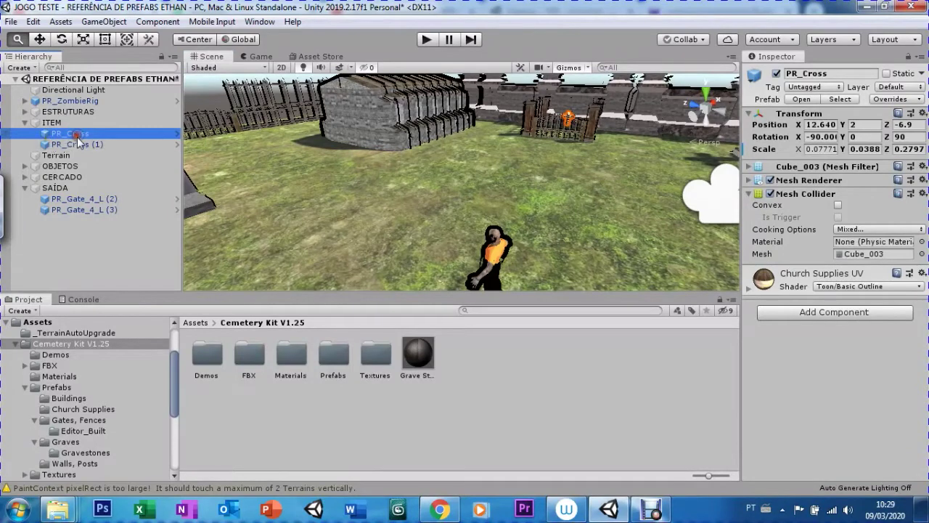
left_click(75, 134)
left_click(90, 134)
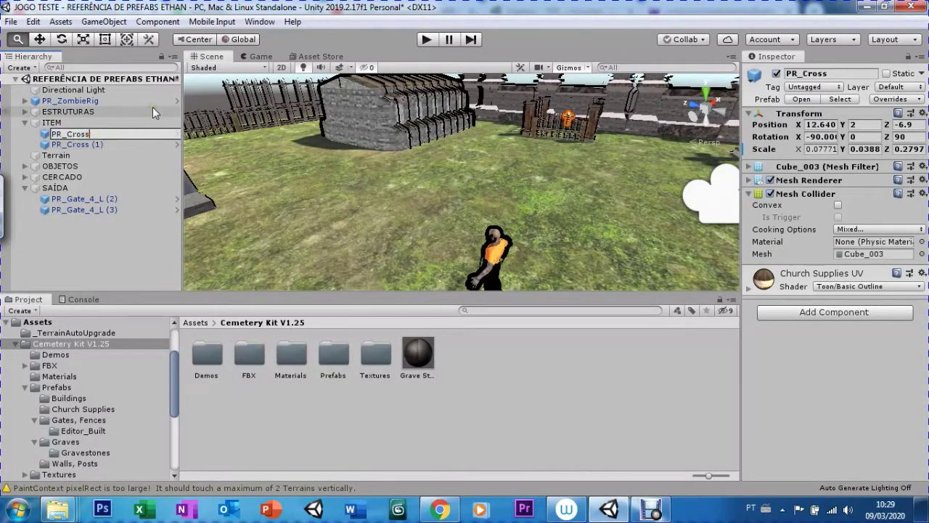
type("_INTERNA")
key("Return")
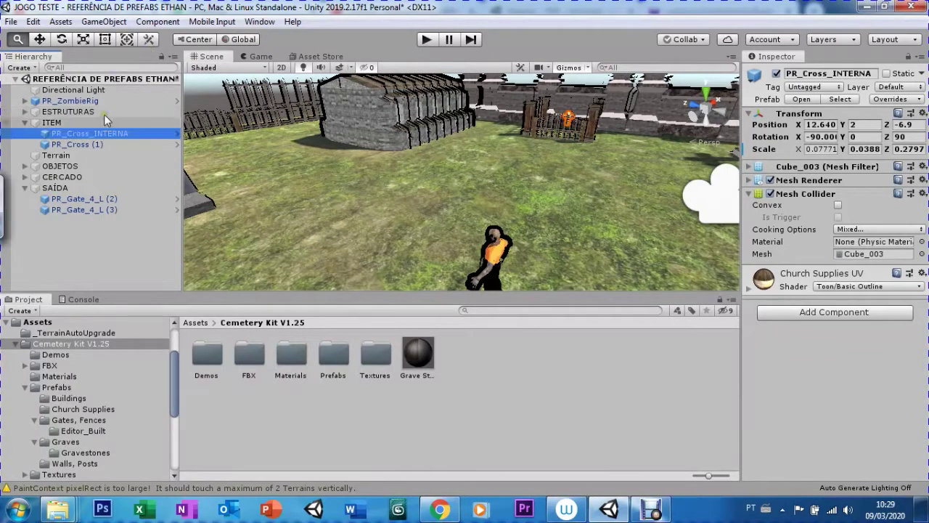
- Rename PR_Cross (1) to PR_Cross_EXTERNA, then bring up the Asset Store with Ctrl+9
left_click(90, 145)
left_click(99, 145)
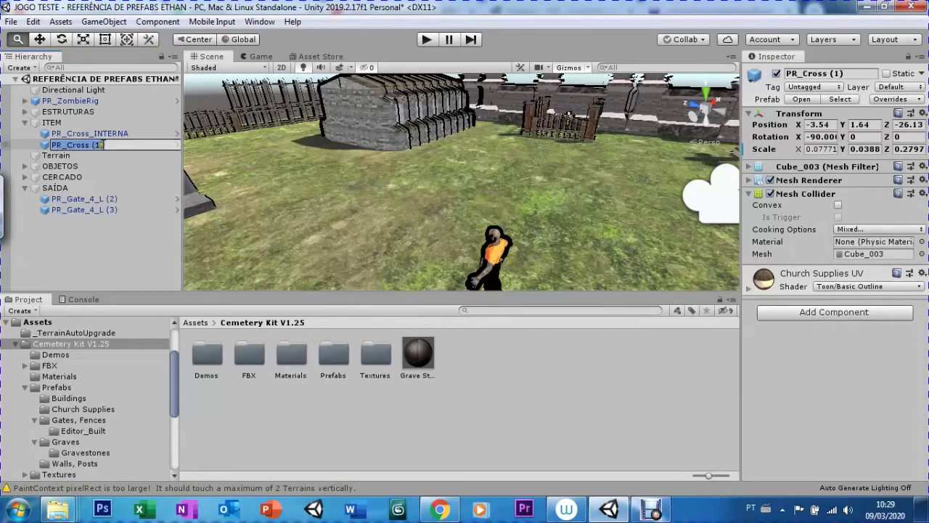
key("BackSpace")
key("BackSpace")
key("BackSpace")
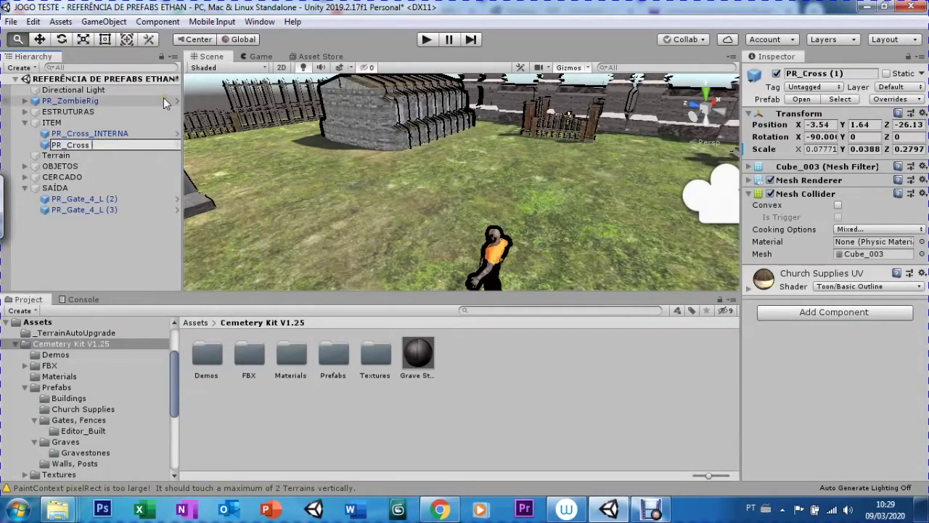
type("_EXTERNA")
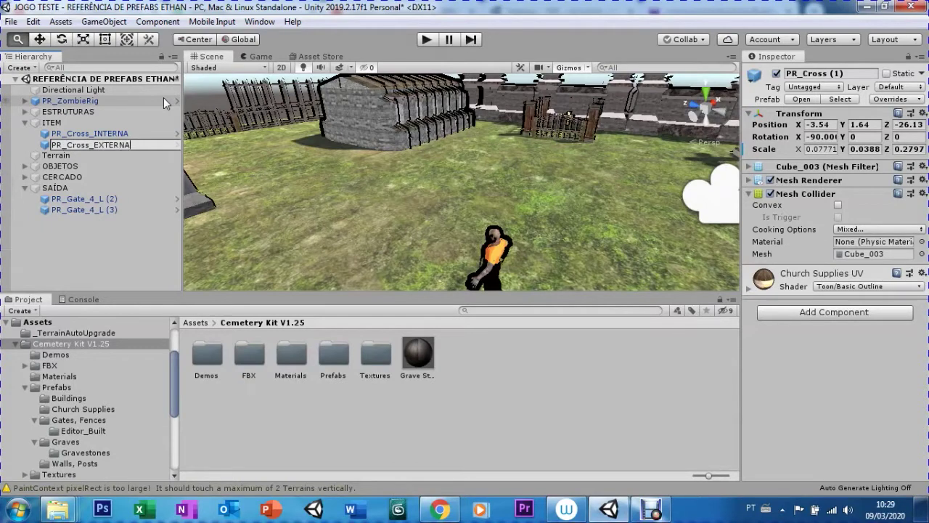
key("Return")
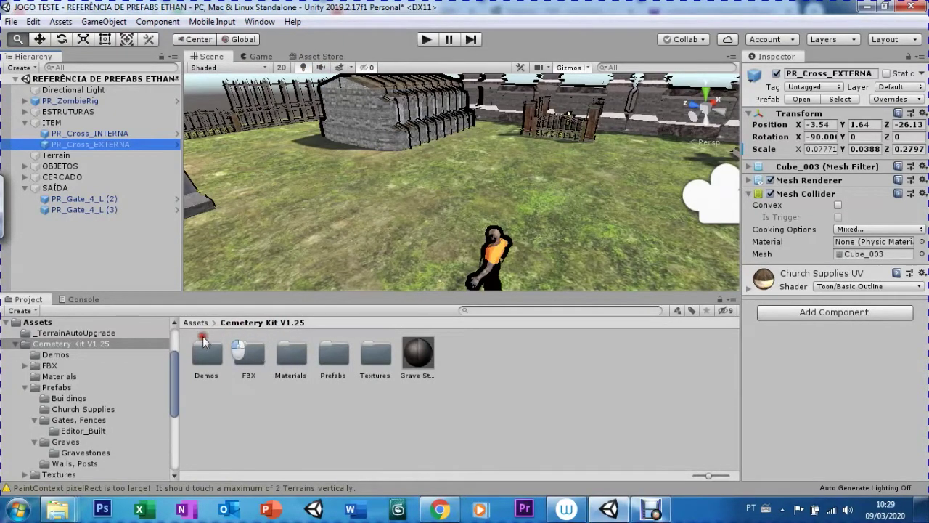
left_click(260, 313)
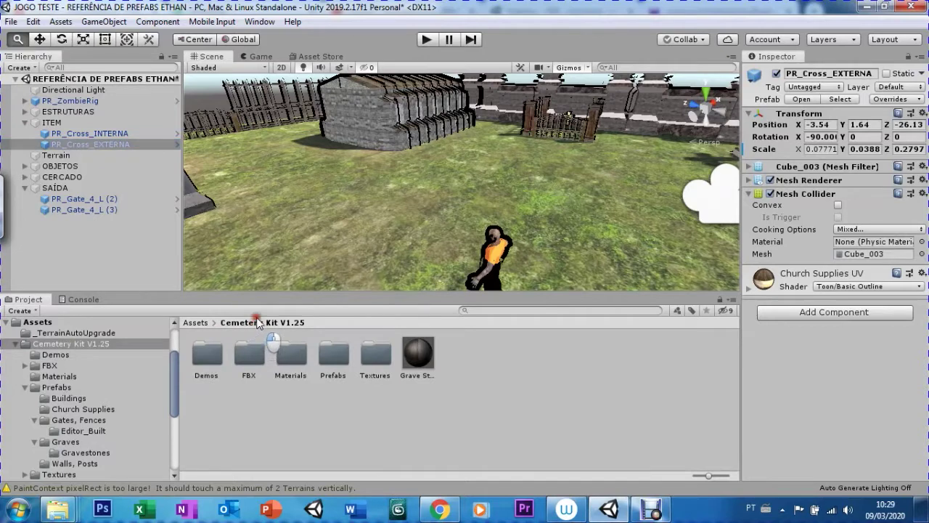
key("ctrl+9")
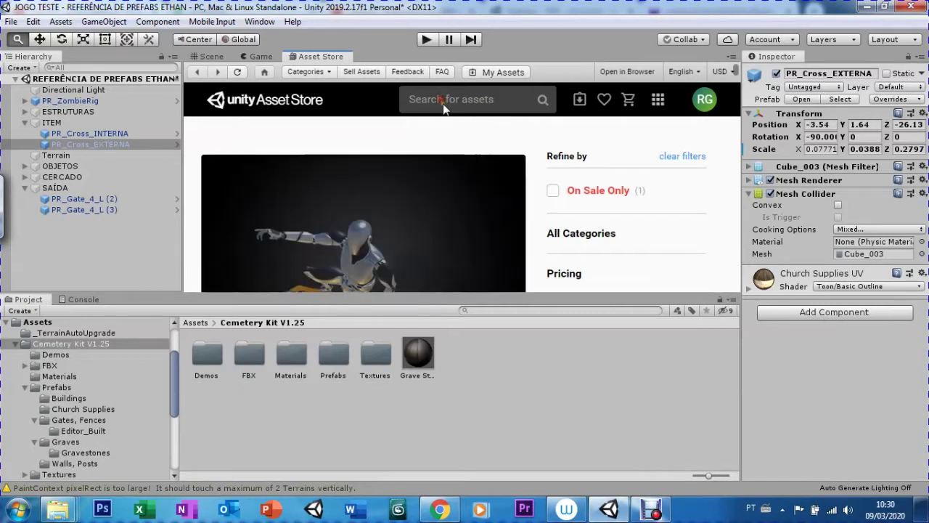
- Search the Asset Store for 'coin'
left_click(448, 102)
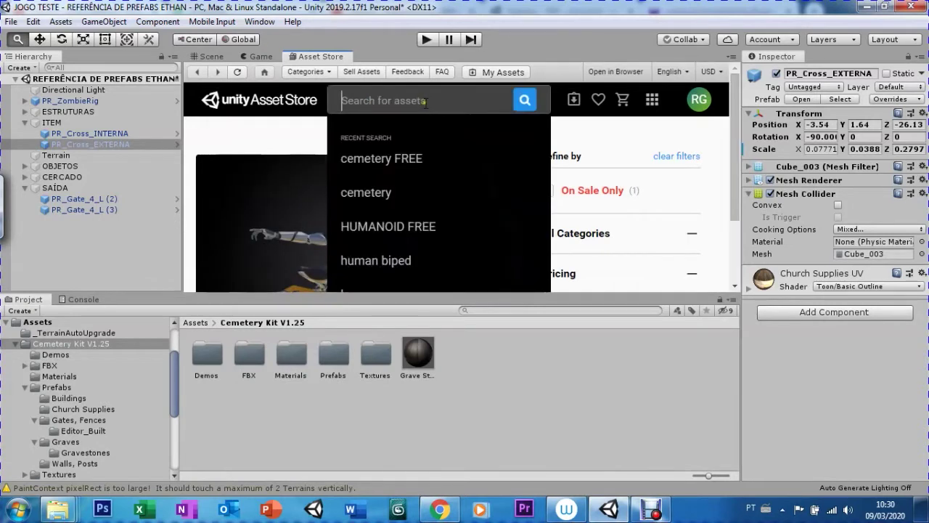
type("c")
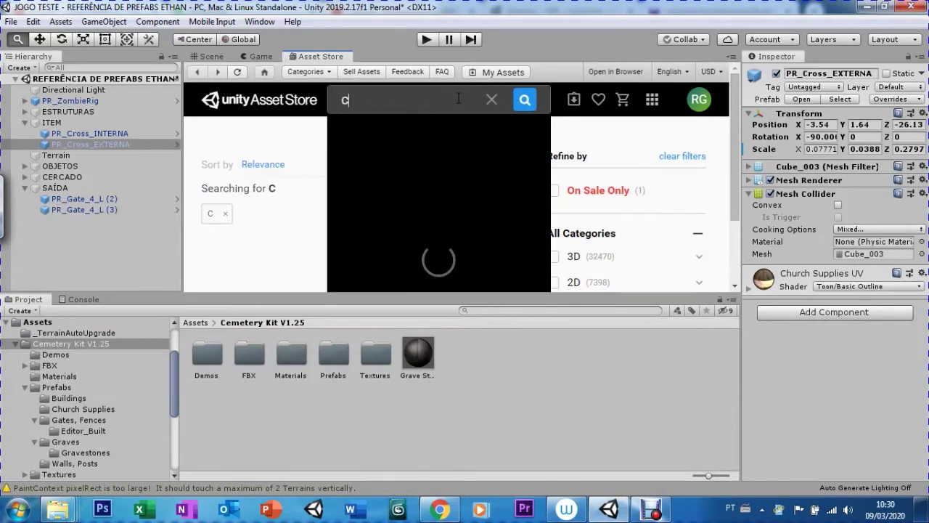
type("oi")
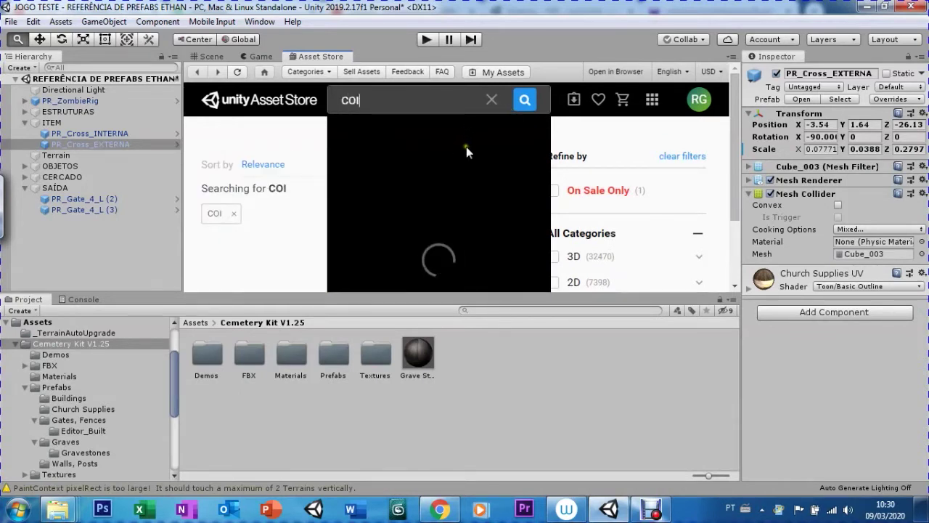
type("n")
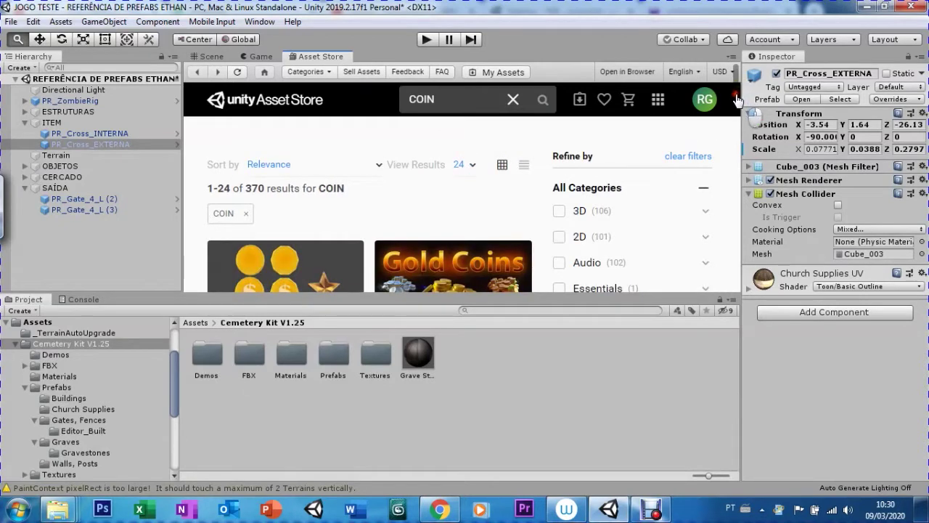
- Scroll through the 370 COIN results to the free Gold Coins asset by Devtoid
scroll(735, 105, "down", 2)
scroll(735, 107, "down", 2)
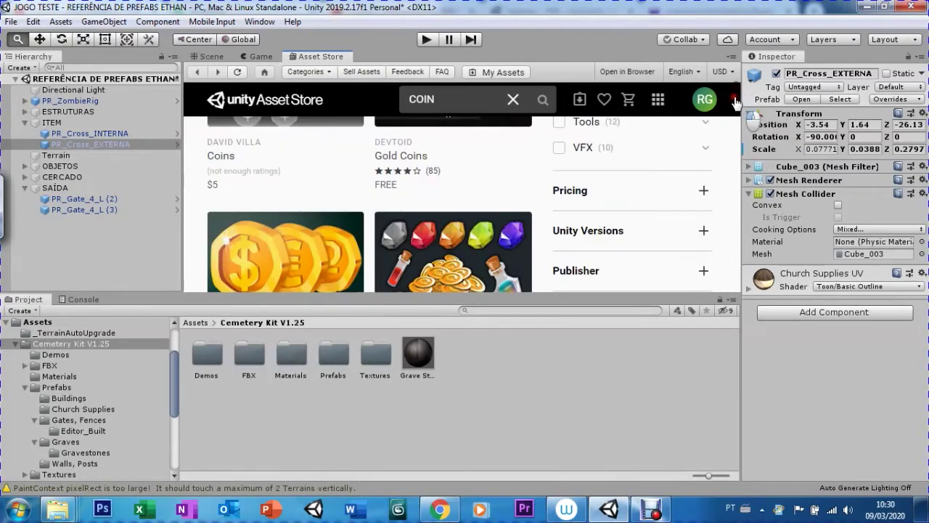
scroll(736, 107, "down", 2)
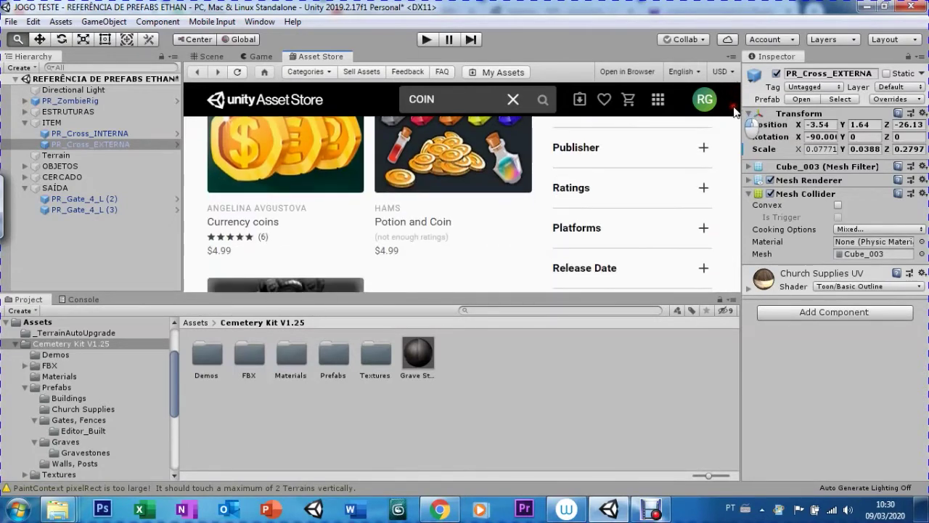
scroll(735, 108, "up", 3)
scroll(736, 87, "up", 3)
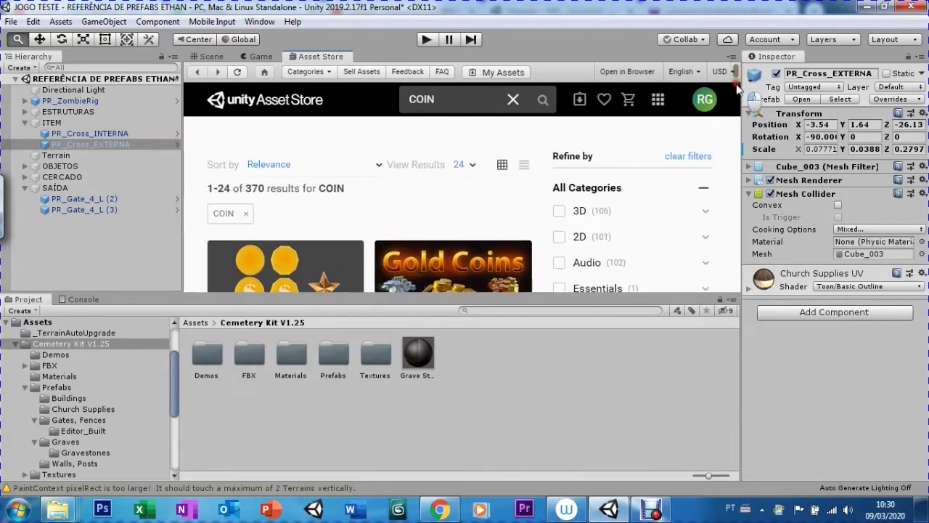
scroll(737, 91, "down", 1)
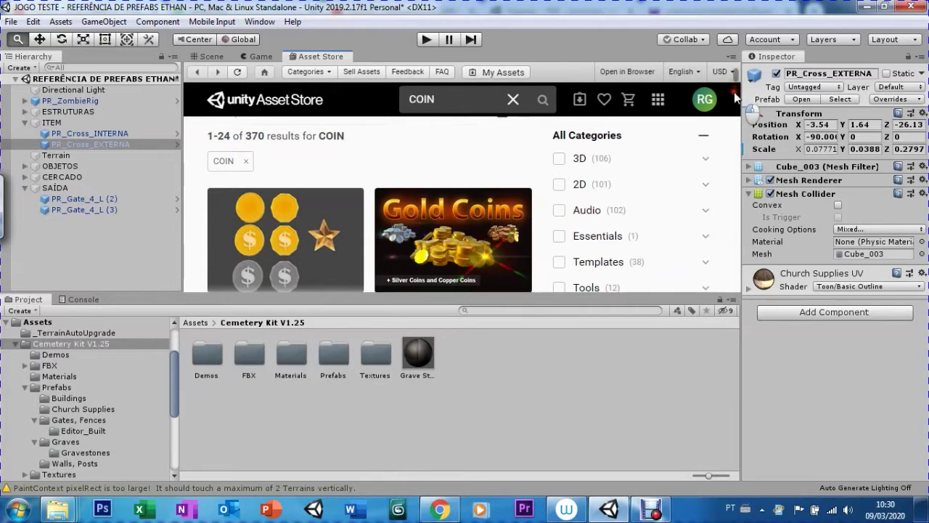
scroll(734, 92, "down", 2)
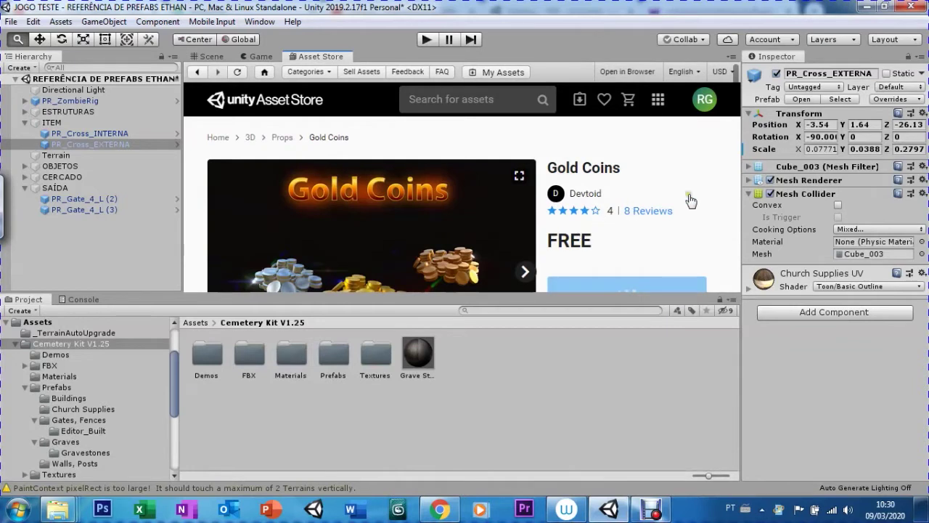
scroll(715, 221, "down", 1)
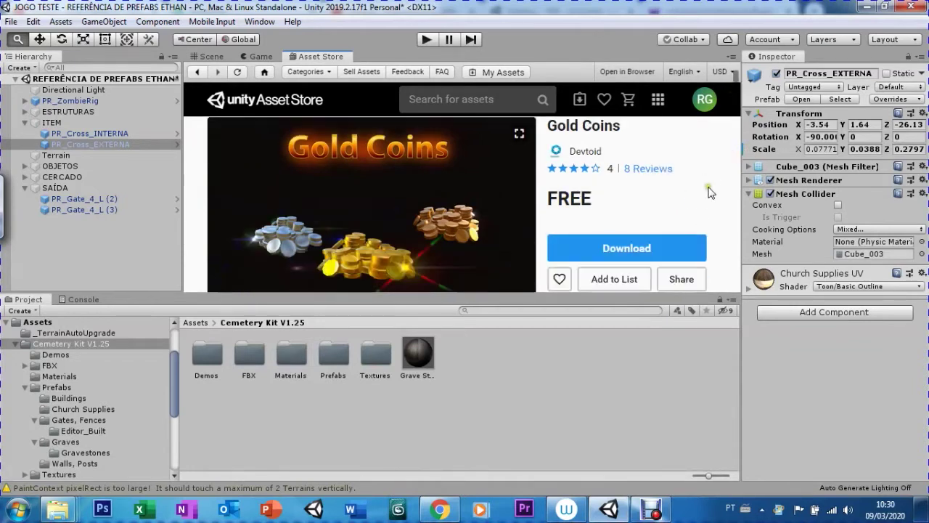
- Download and import all items of the free Gold Coins package, then return to the cemetery scene
left_click(659, 246)
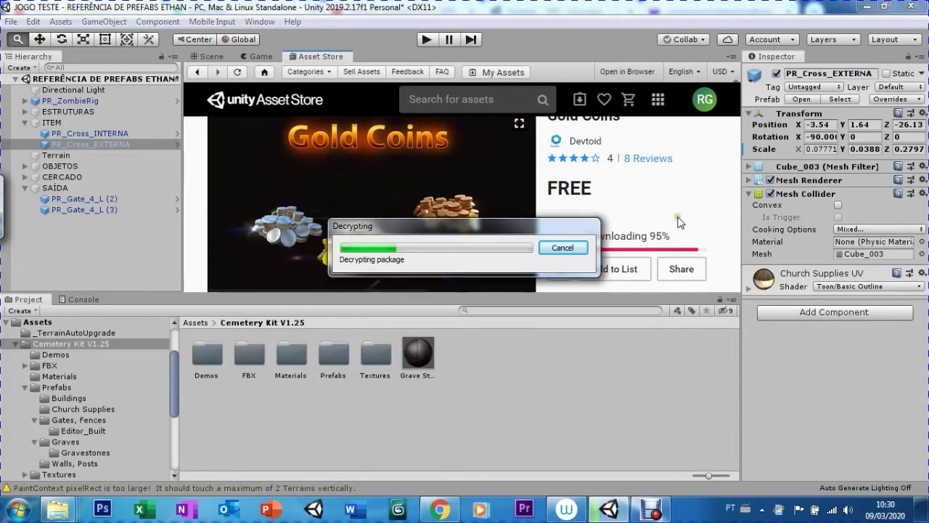
left_click(631, 233)
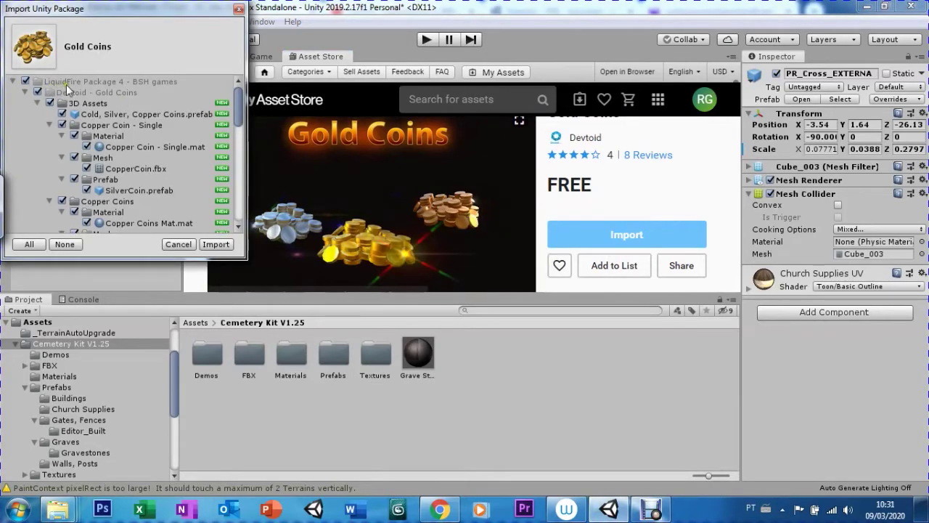
left_click(216, 245)
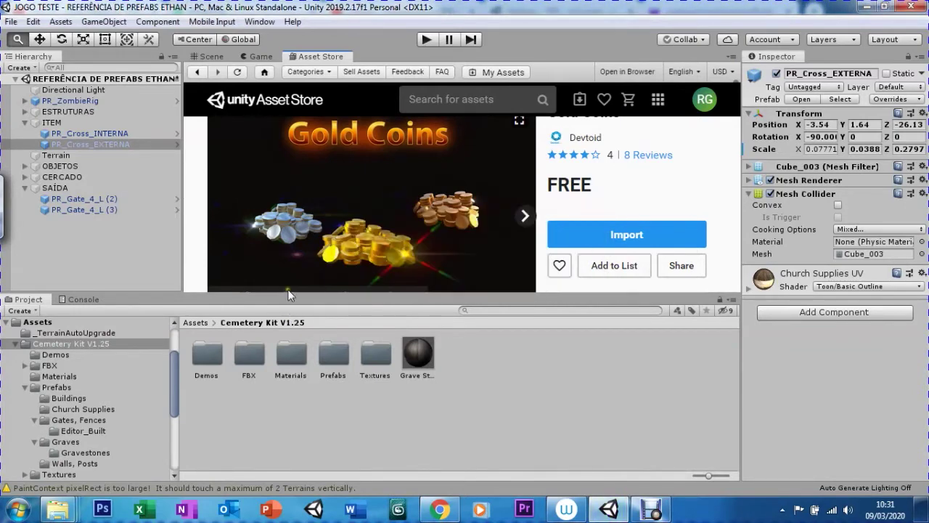
left_click(207, 58)
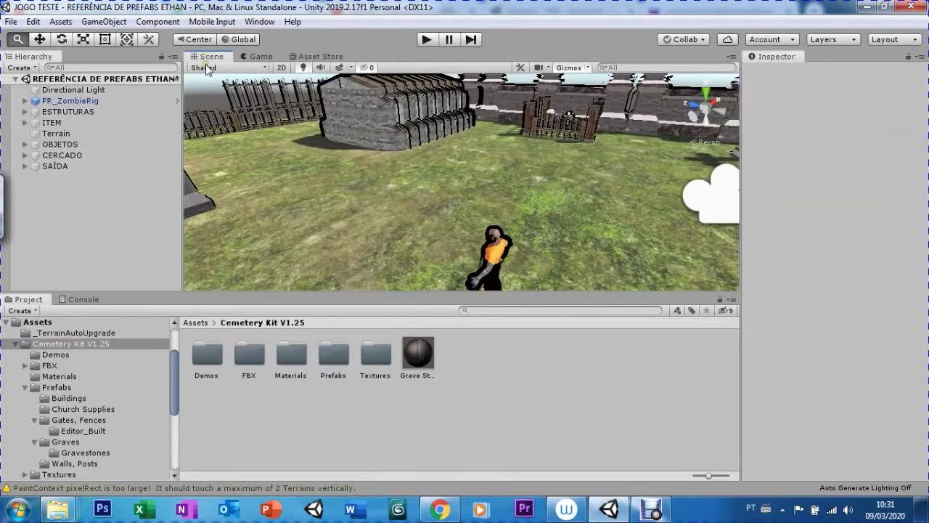
- Browse to Devtoid - Gold Coins/3D Assets/Gold Coin - Single/Prefab and select the GoldCoin prefab
mouse_move(174, 377)
left_mouse_down()
mouse_move(176, 352)
mouse_move(174, 362)
left_mouse_up()
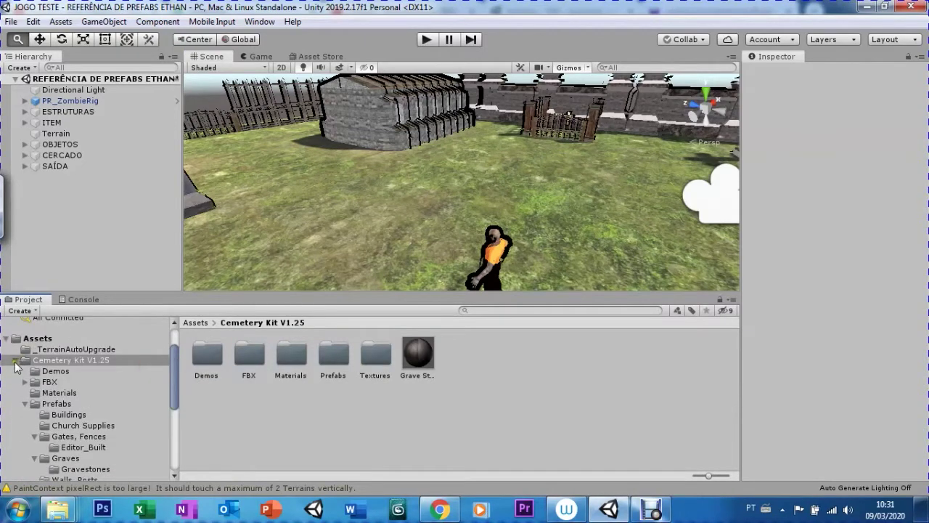
left_click(15, 360)
left_click(34, 404)
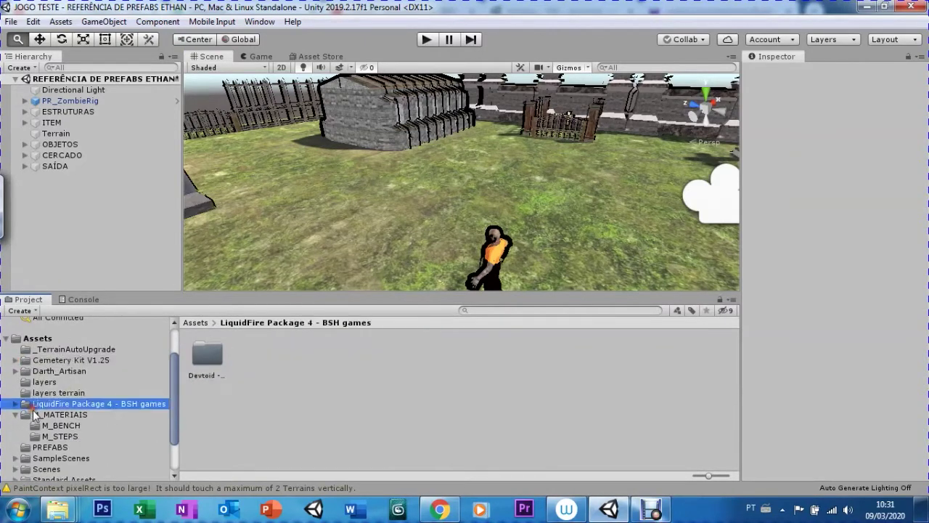
double_click(204, 368)
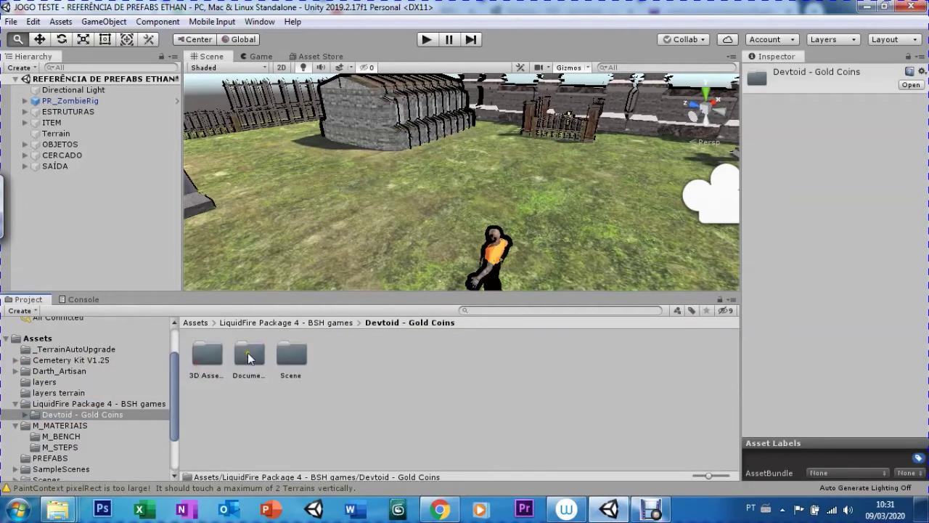
double_click(210, 363)
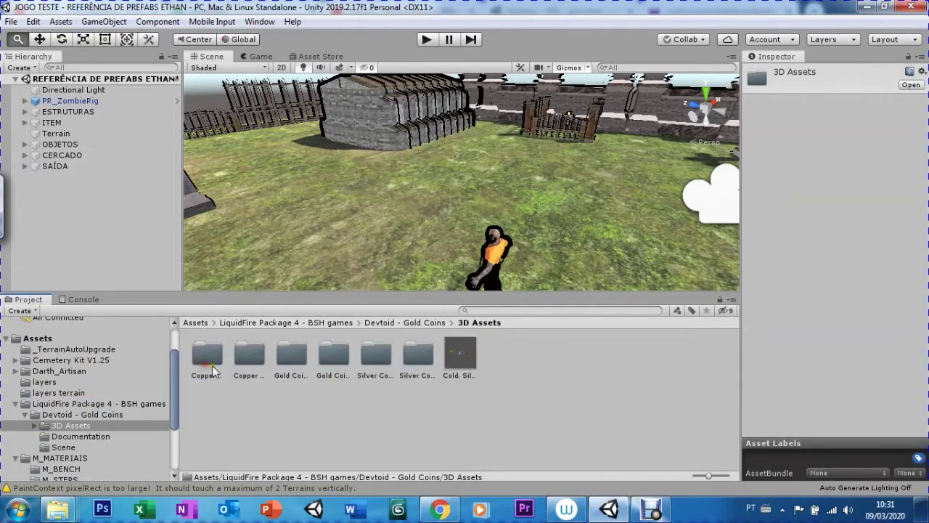
double_click(283, 357)
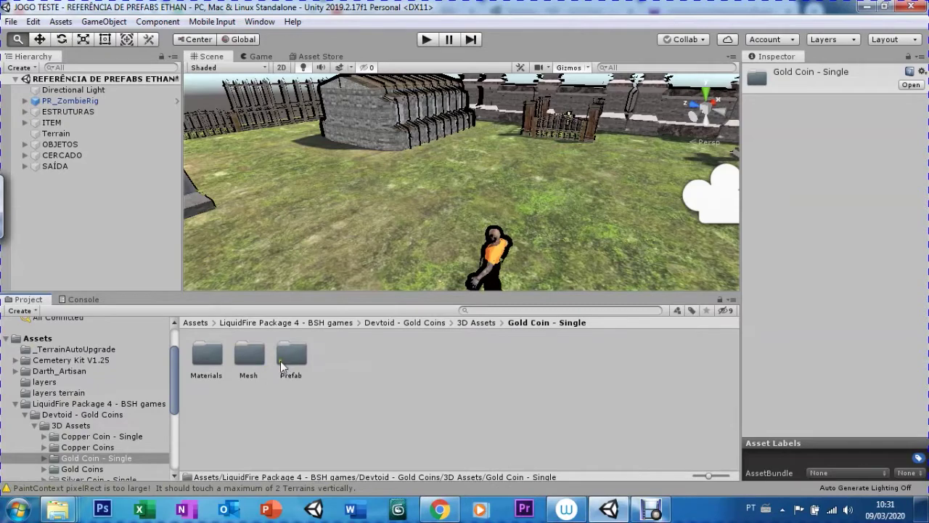
double_click(291, 356)
left_click(204, 375)
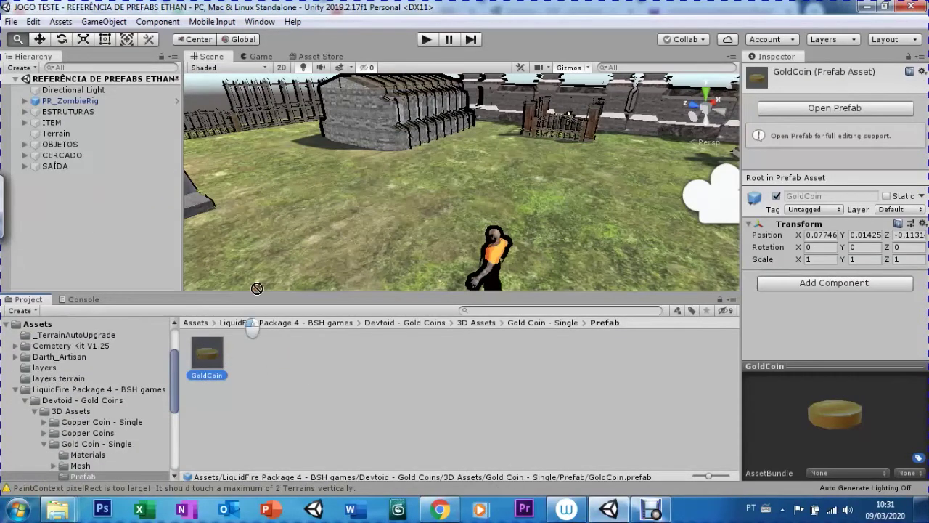
- Drop a GoldCoin prefab copy into the cemetery yard and frame it in the view
left_click_drag(201, 361, 370, 239)
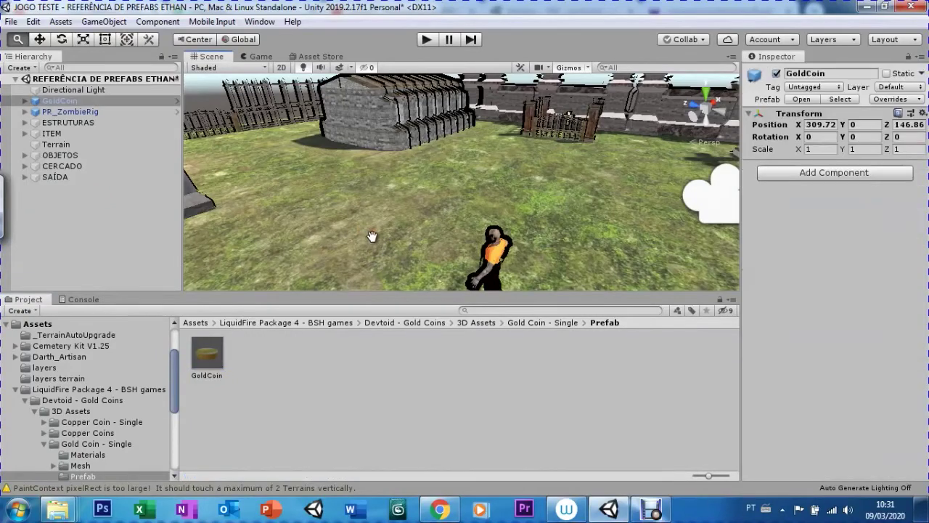
double_click(60, 101)
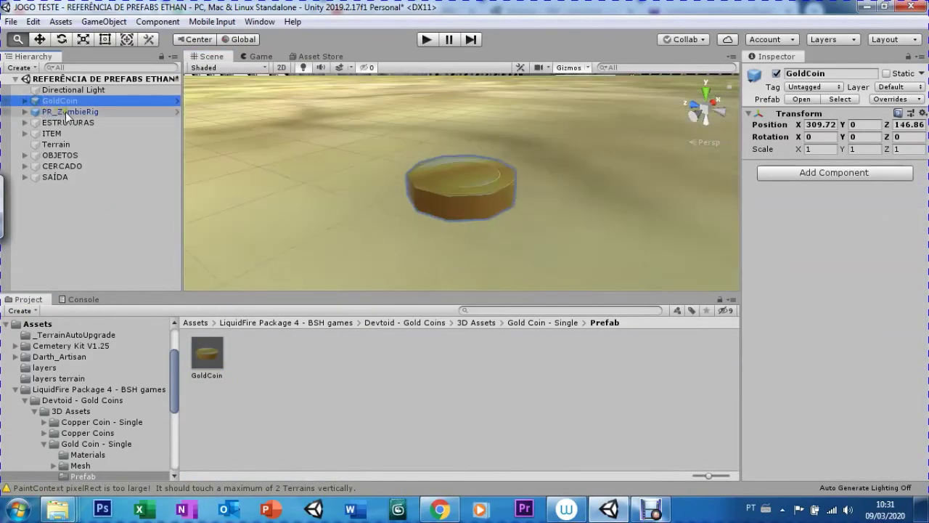
scroll(303, 186, "down", 5)
scroll(302, 186, "down", 5)
scroll(303, 186, "down", 5)
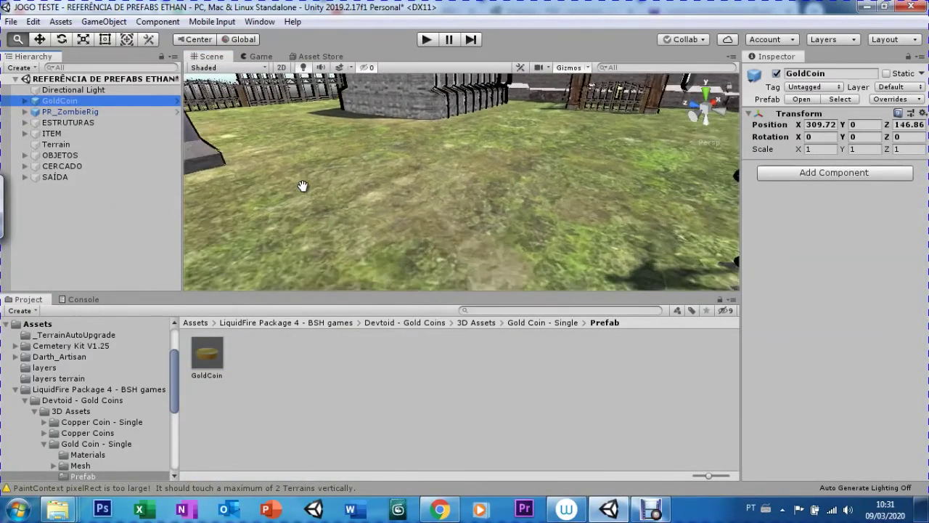
scroll(303, 186, "down", 2)
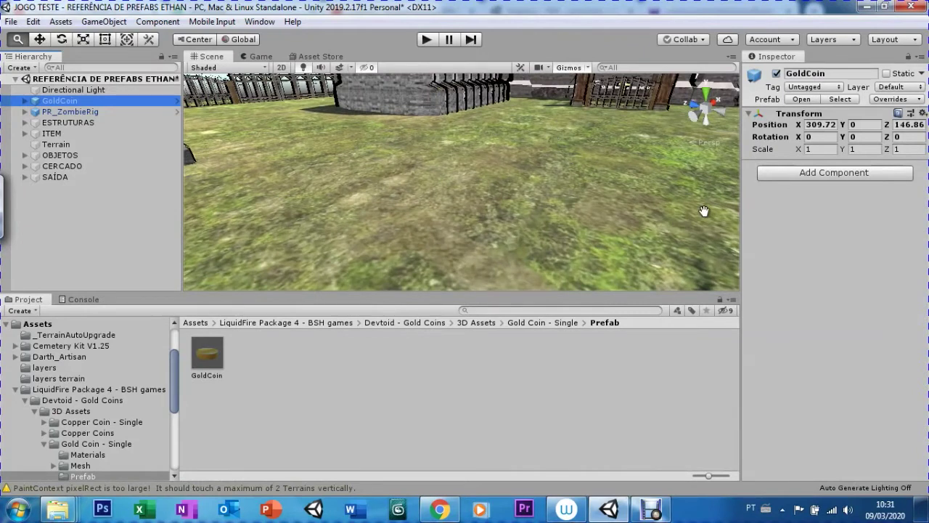
- Set the coin's Transform scale to 100 on X, Y and Z
left_click(815, 148)
type("10")
key("Tab")
type("0")
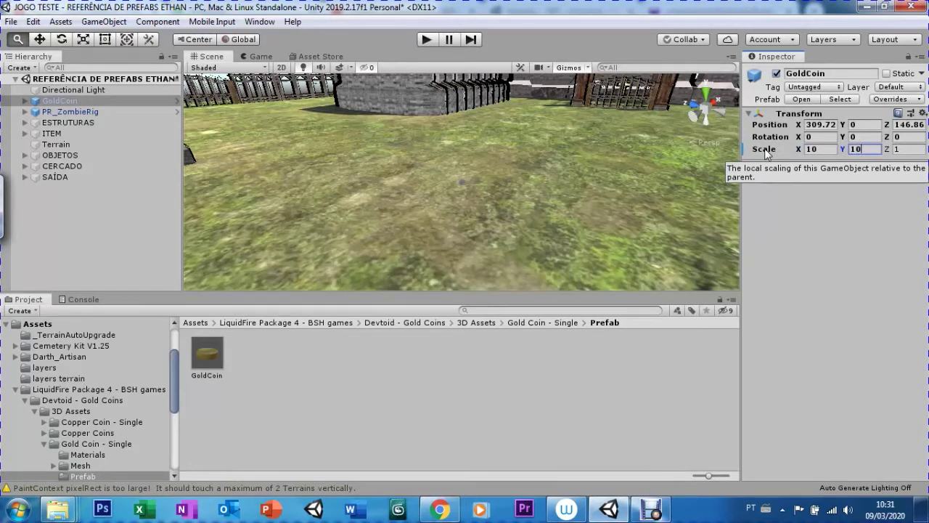
key("shift+Tab")
type("0")
key("Tab")
type("0")
key("Tab")
type("100")
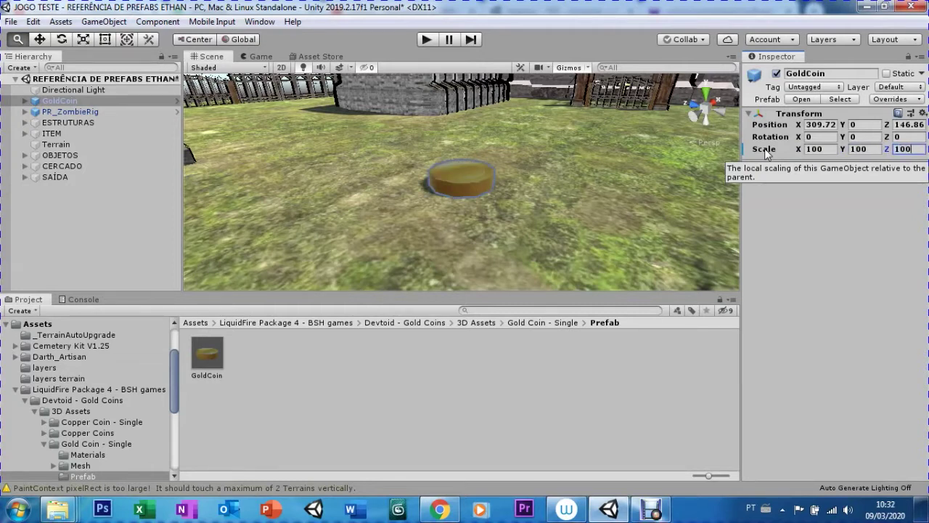
- Preview the enlarged coin in the Game view, then reselect the placed coin in the scene
left_click(256, 58)
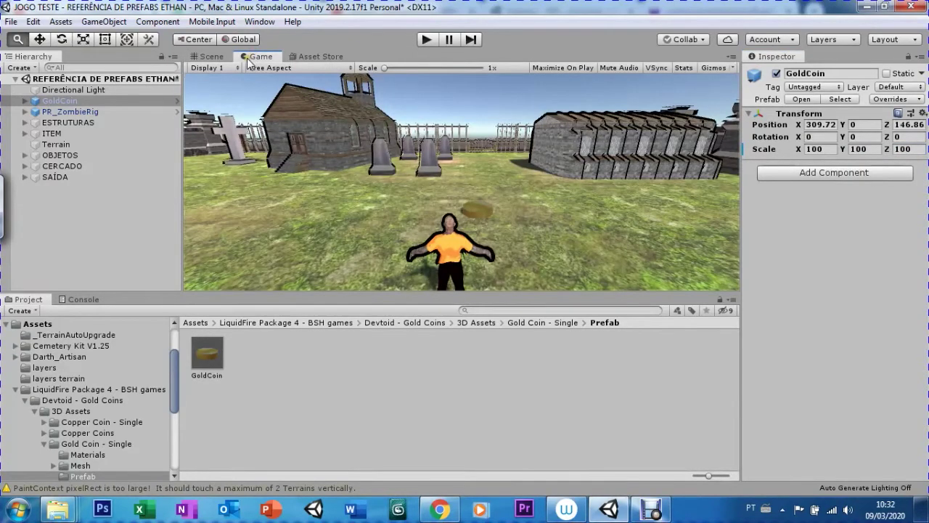
left_click(211, 57)
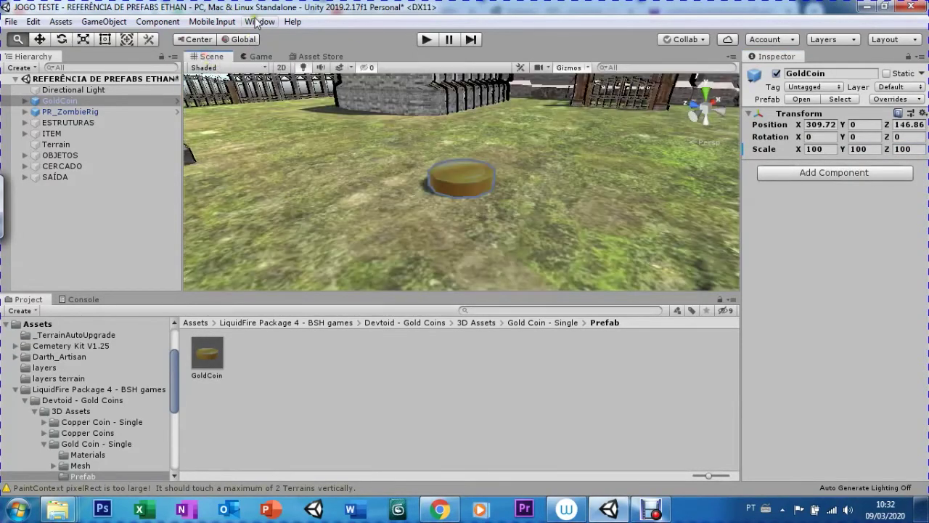
left_click(203, 366)
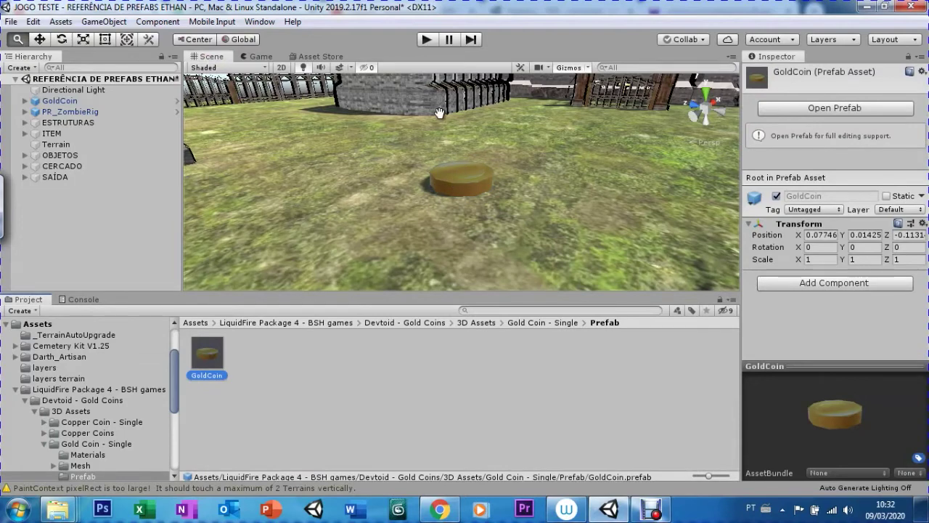
left_click(445, 186)
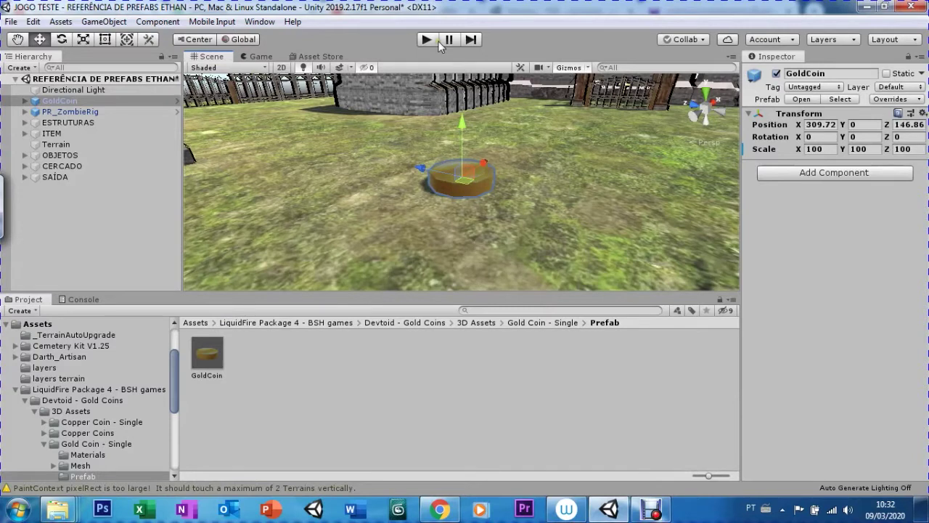
- Stand the coin upright with X rotation 90 and raise it to height Y 0.84
key("e")
left_click_drag(499, 147, 552, 282)
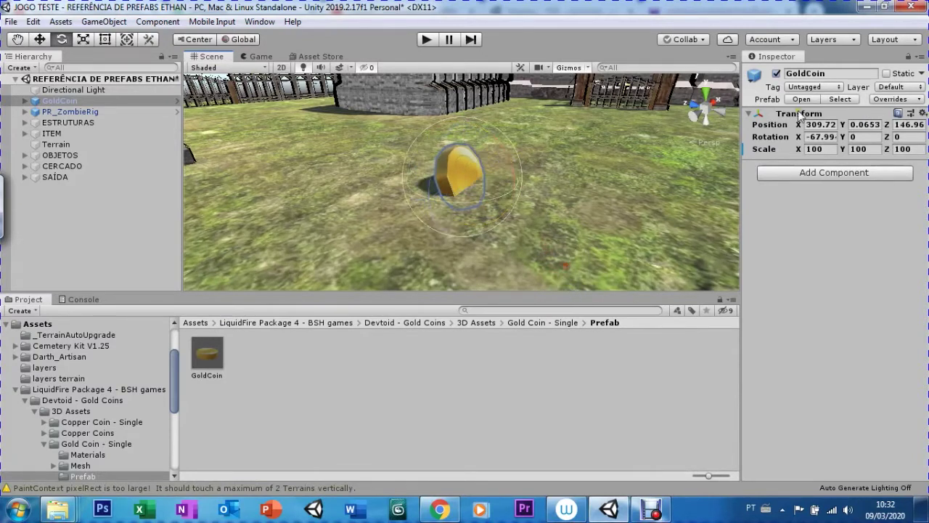
key("ctrl+z")
left_click(816, 137)
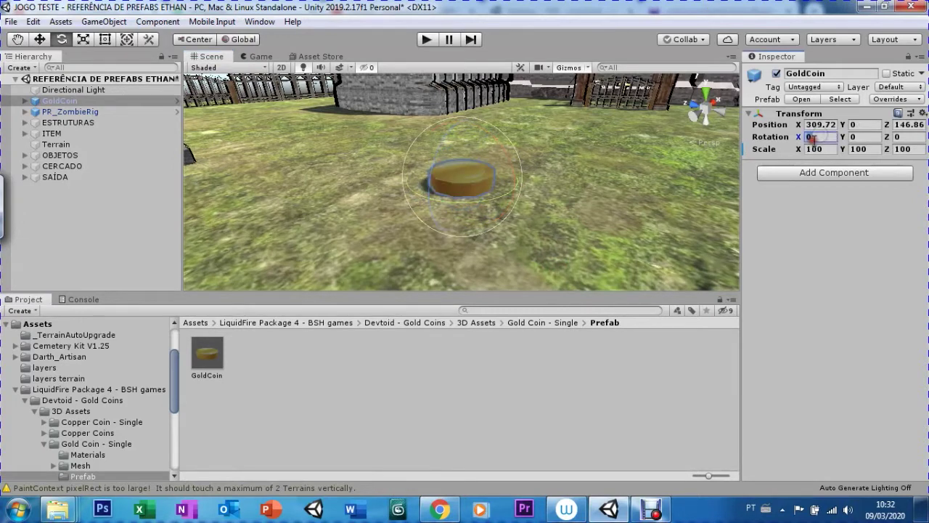
type("90")
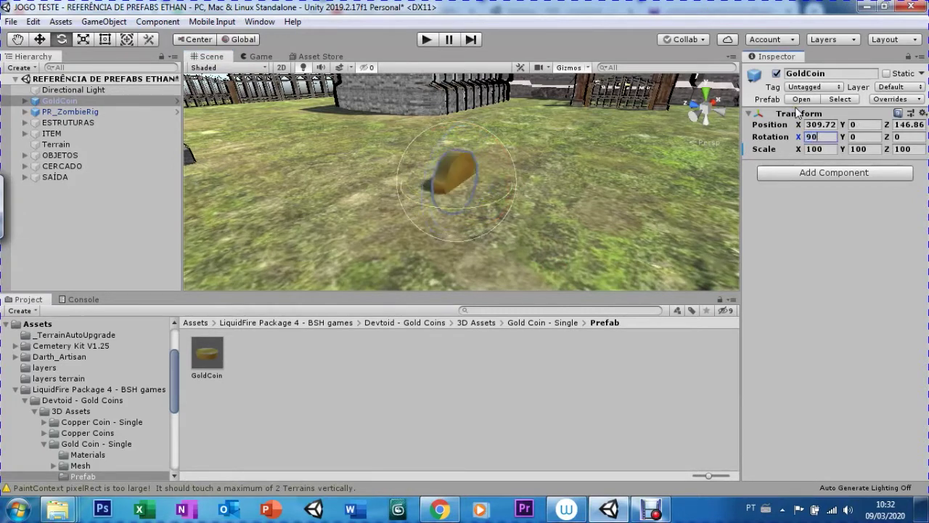
type("w")
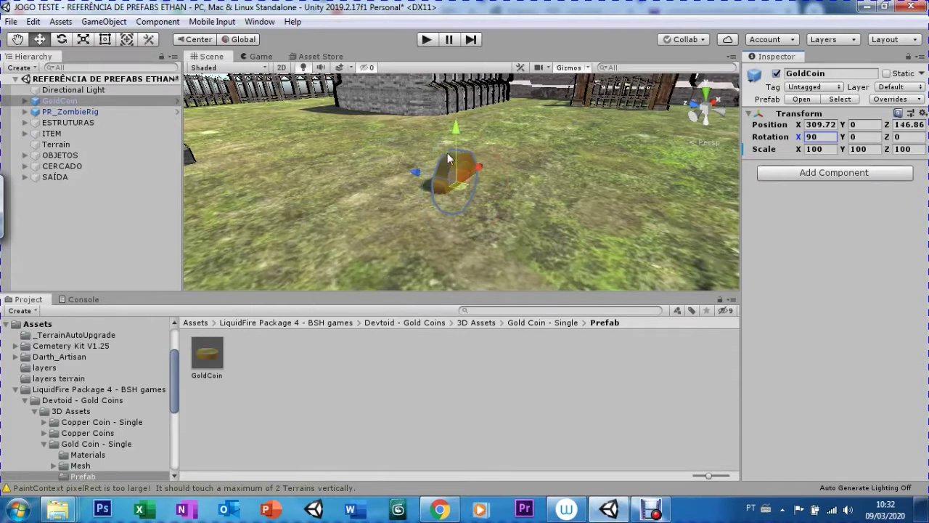
left_click_drag(450, 152, 477, 89)
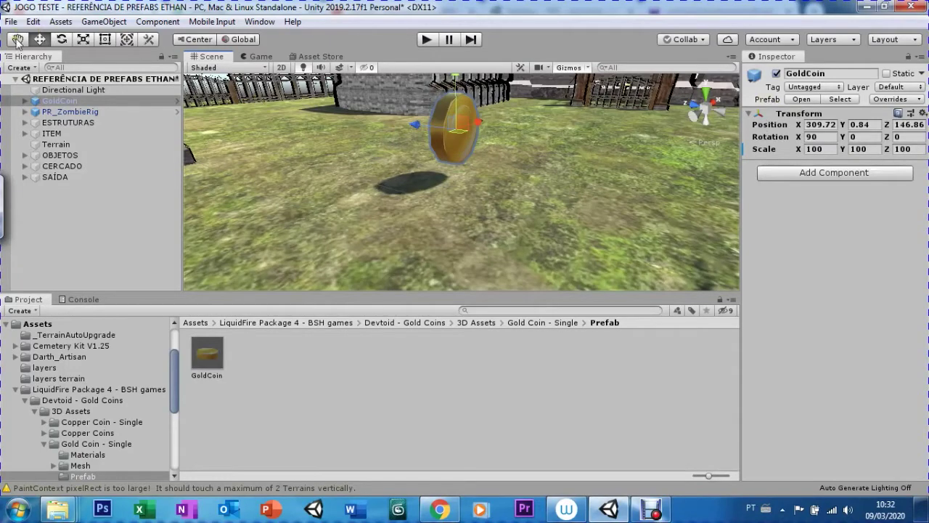
scroll(506, 204, "down", 5)
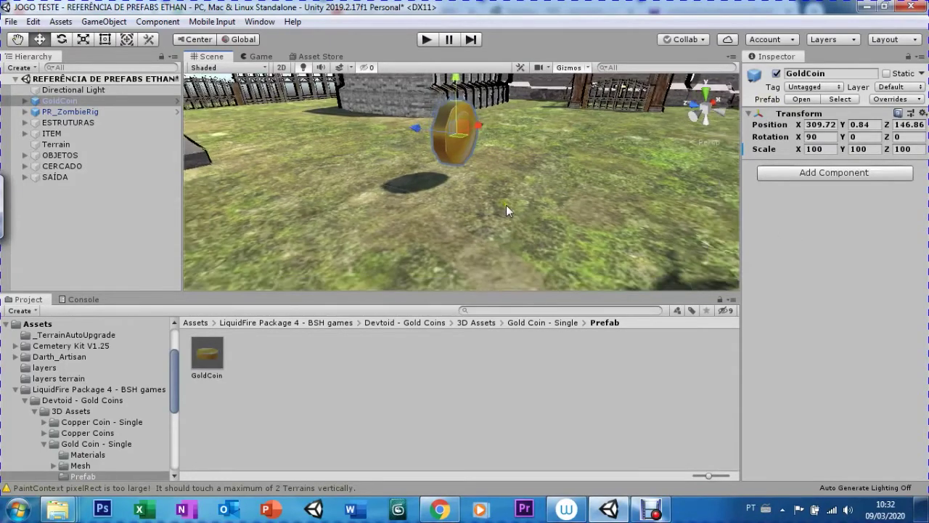
- Preview the upright coin in the Game view and check GoldCoin's Add Component list without adding anything
left_click(257, 58)
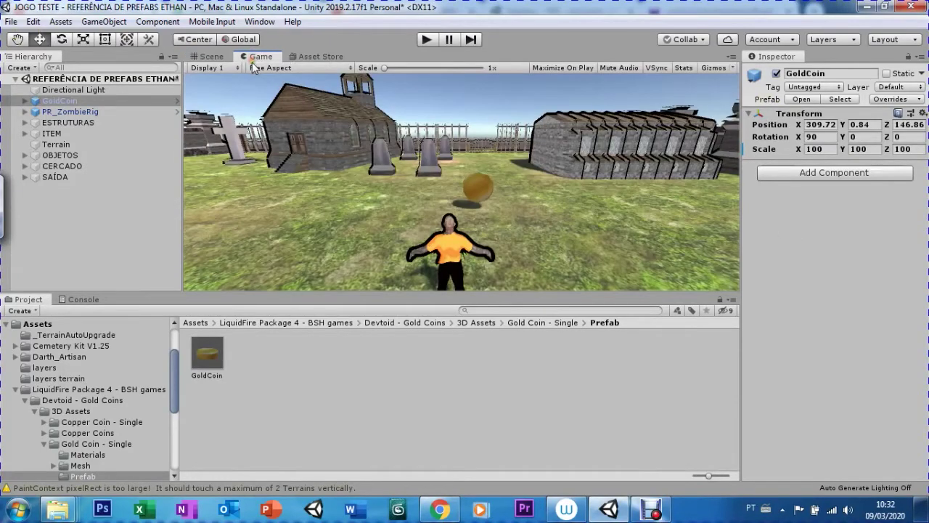
left_click(212, 56)
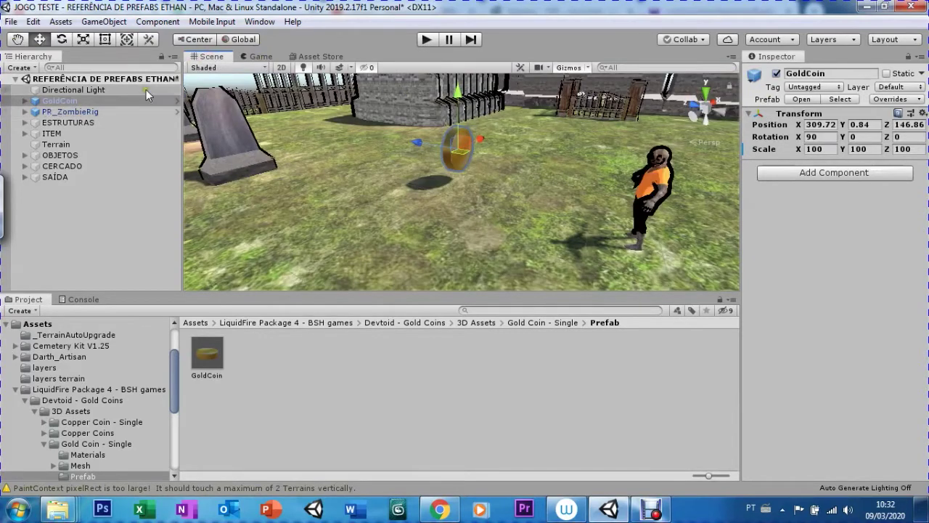
left_click(44, 101)
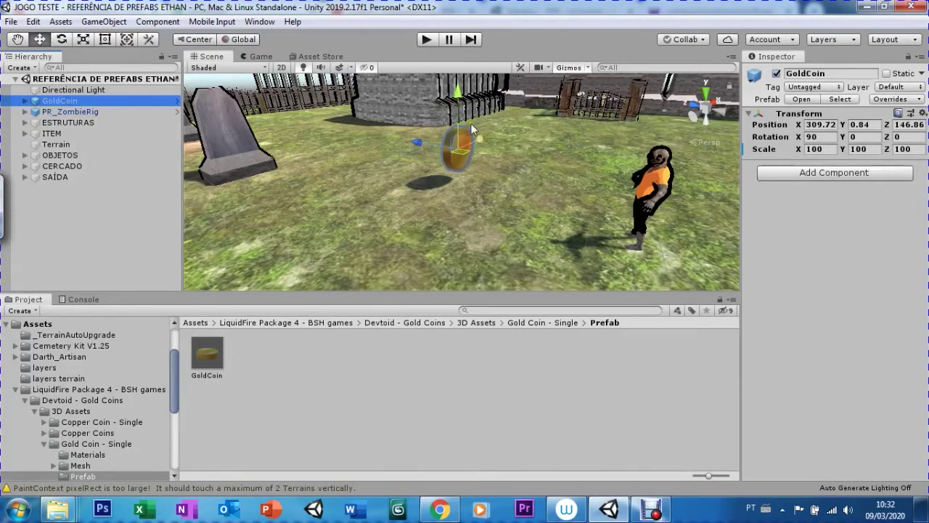
scroll(470, 120, "up", 3)
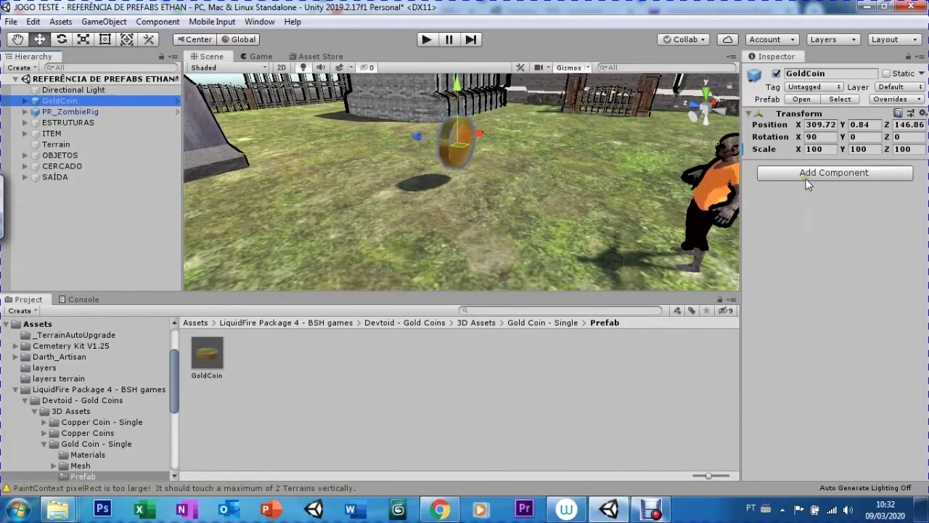
left_click(801, 258)
left_click(805, 172)
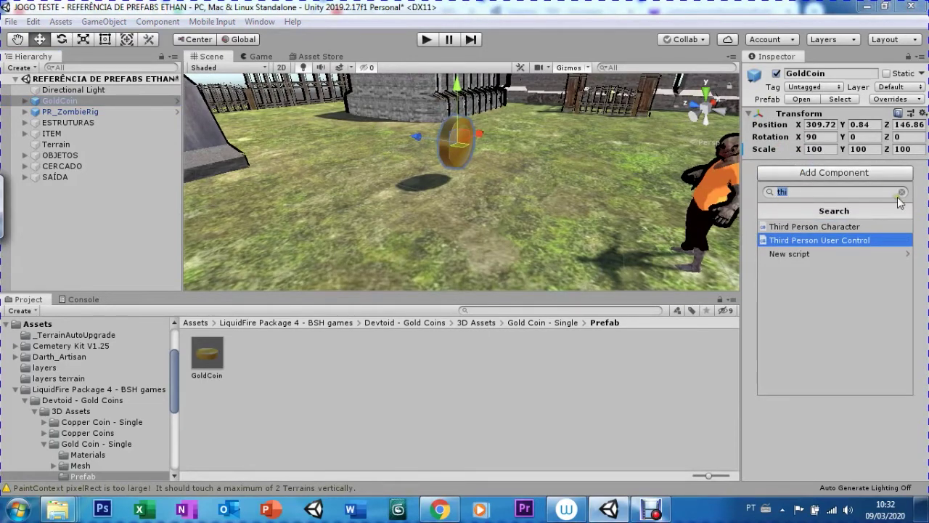
left_click(77, 214)
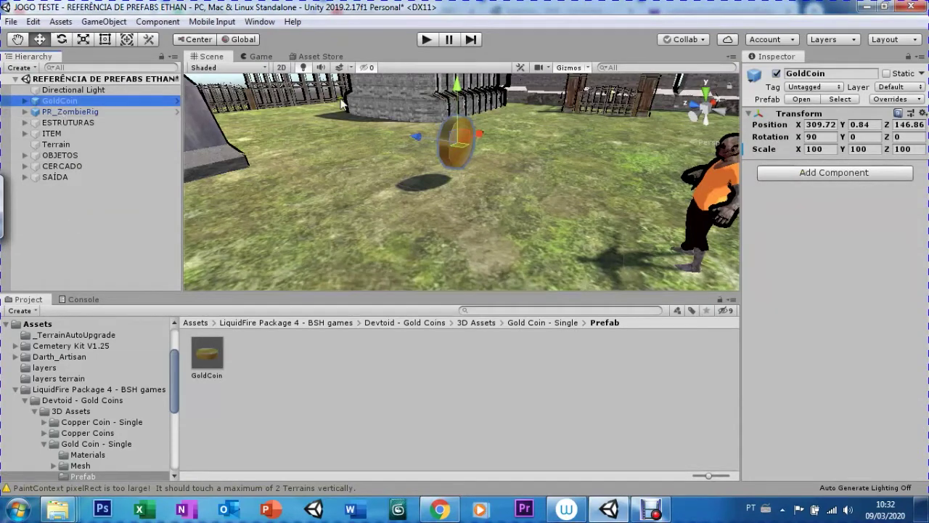
- Select the coin's inner GoldCoin mesh object carrying the Gold Coin - Single material
left_click(447, 132)
left_click(450, 133)
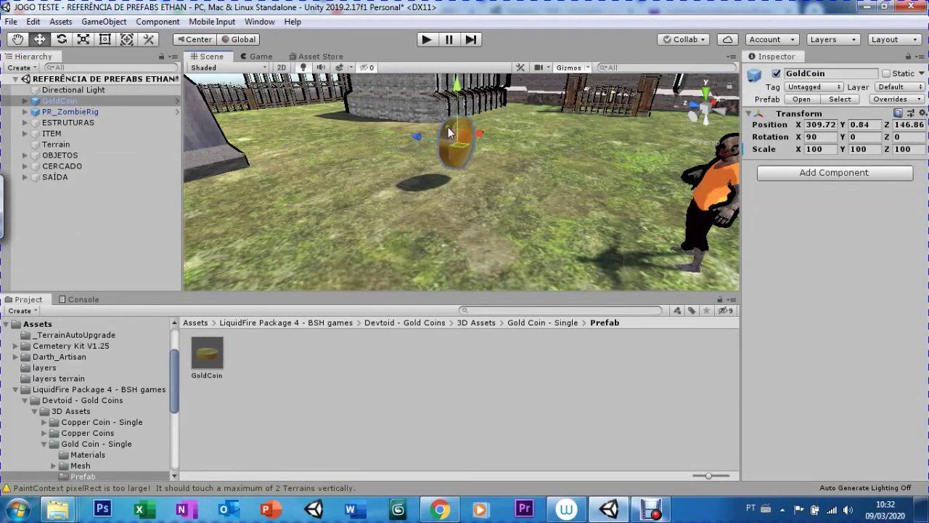
left_click(448, 132)
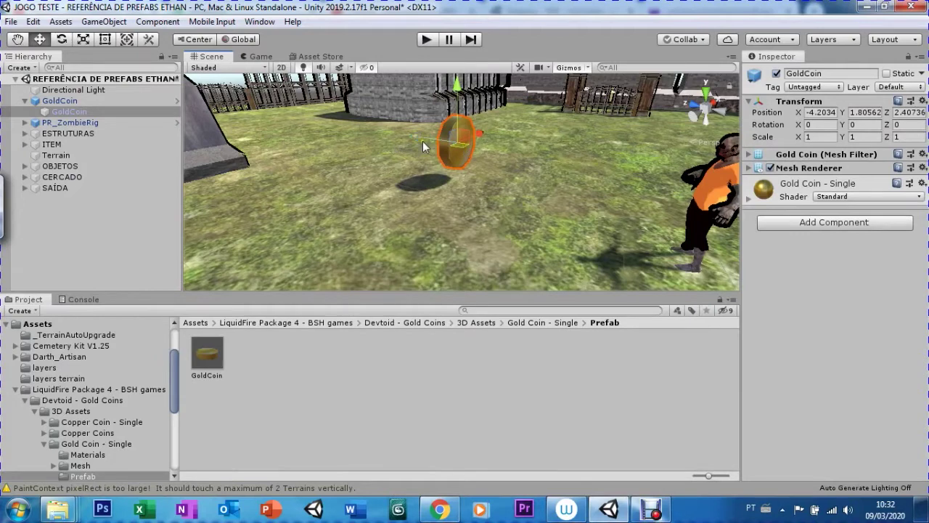
- Change the Gold Coin - Single material's shader from Standard to Toon/Basic Outline and preview it in Game view
left_click(841, 197)
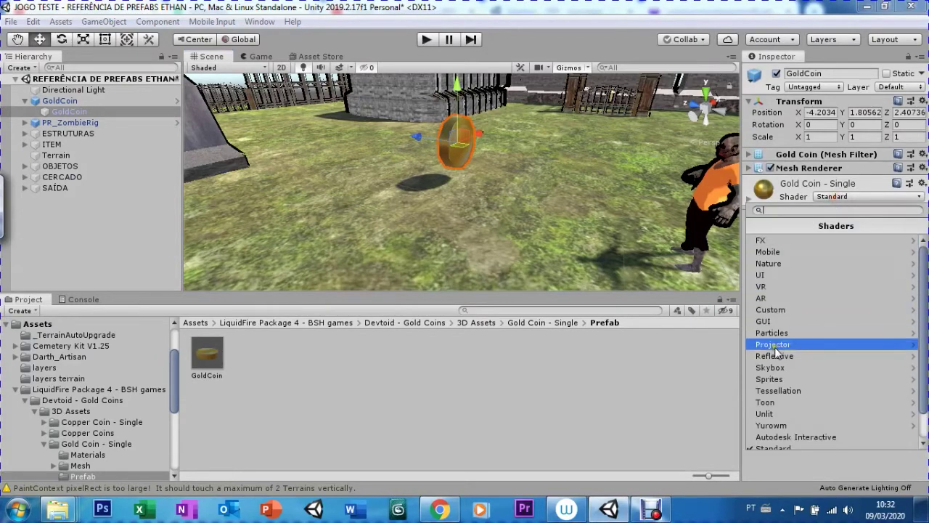
left_click(771, 411)
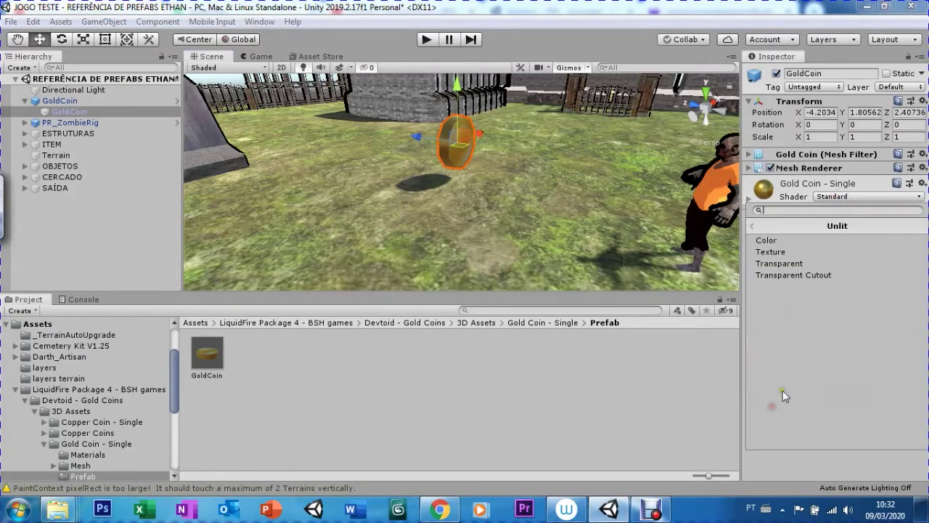
left_click(756, 228)
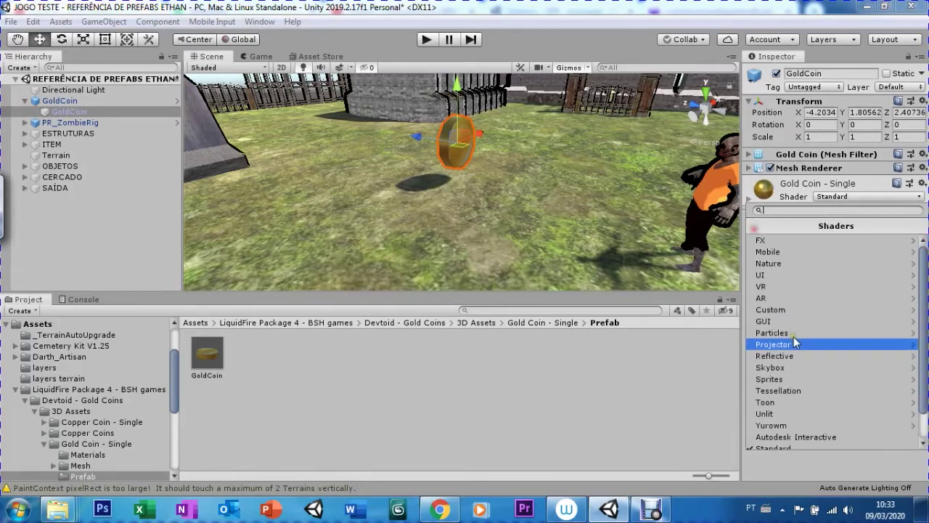
left_click(776, 398)
left_click(792, 252)
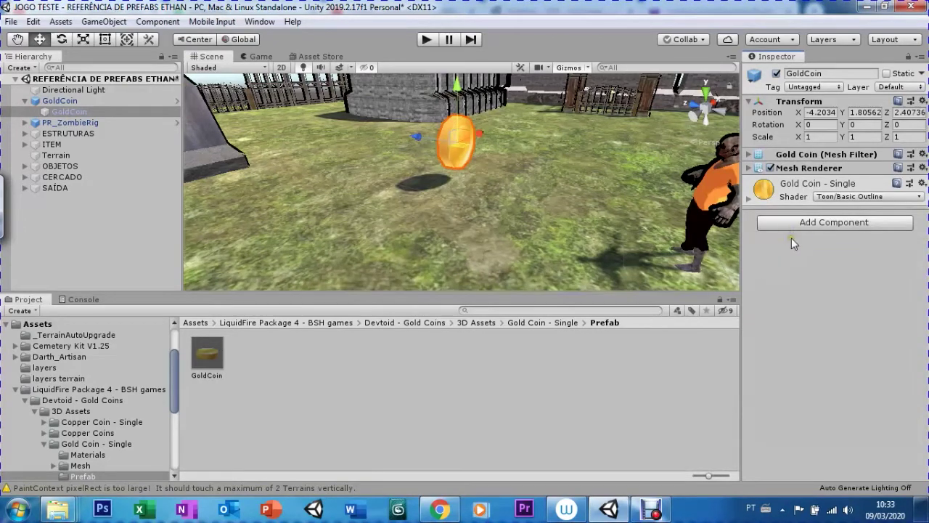
left_click(748, 199)
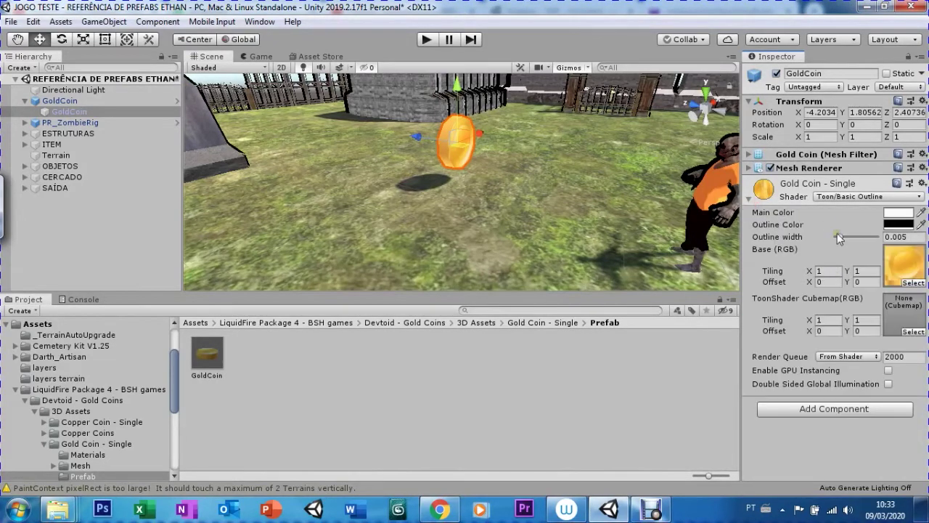
left_click(749, 198)
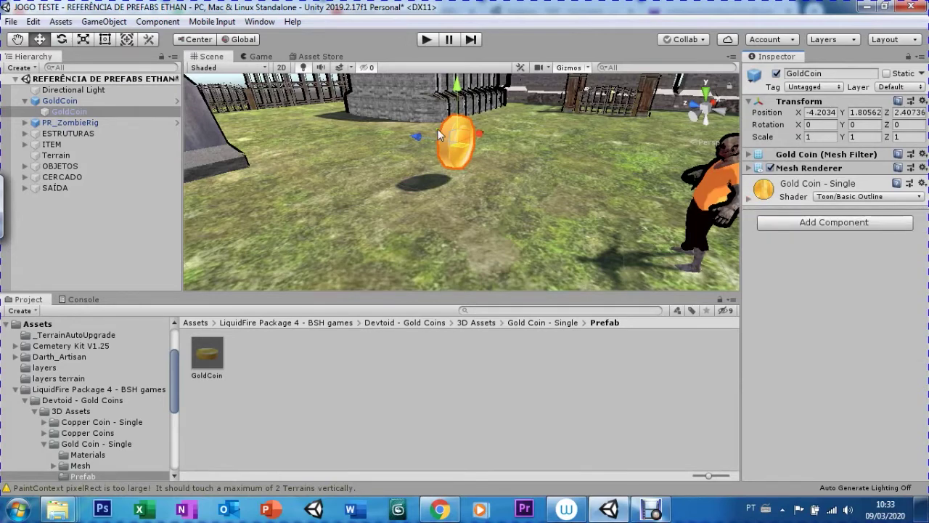
left_click(255, 56)
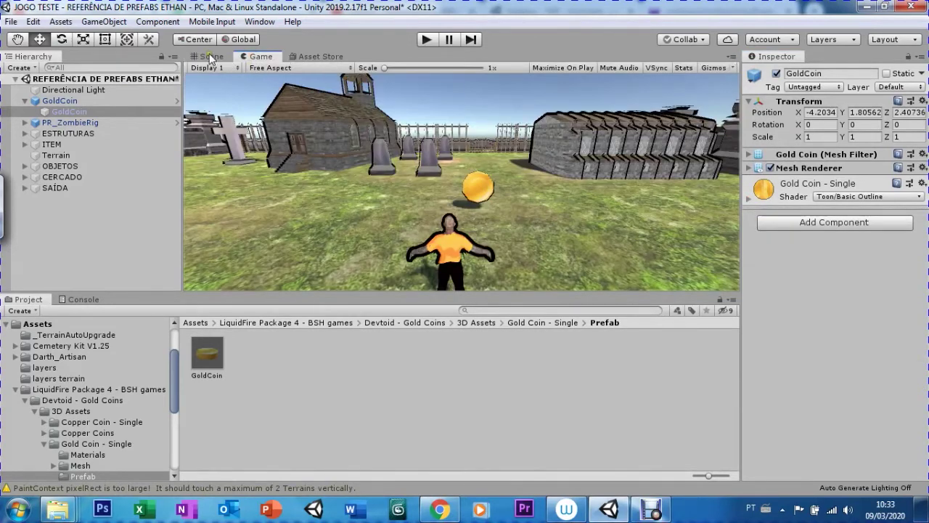
- Try saving the coin's inner child object as a prefab in PREFABS, then exit Prefab Mode
left_click(235, 56)
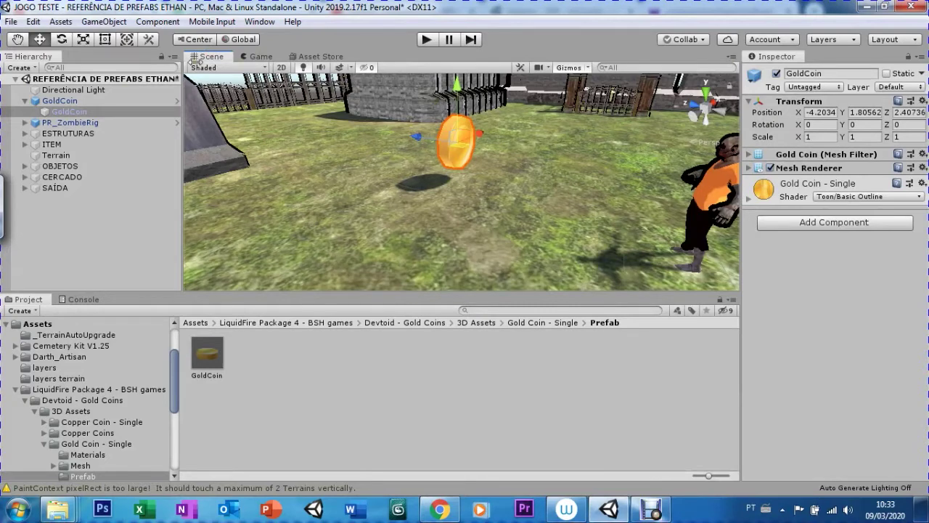
left_click(76, 226)
left_click(57, 112)
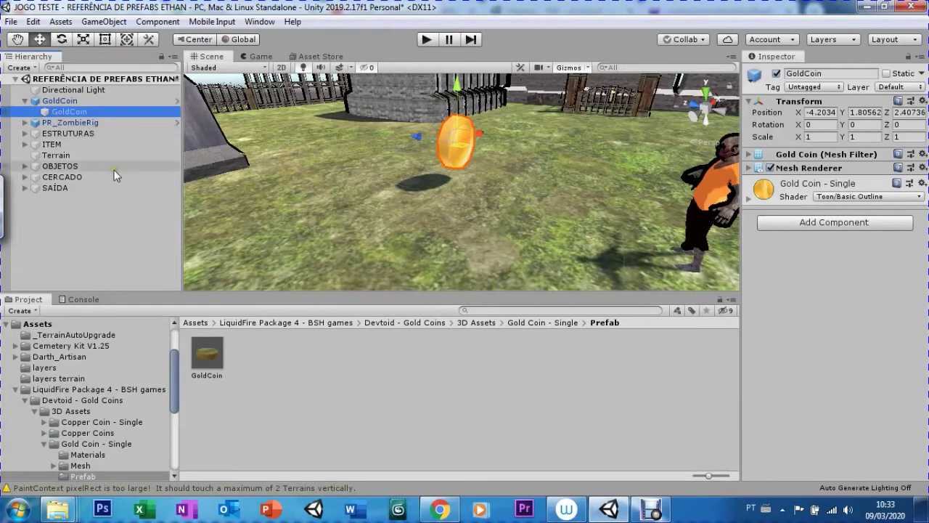
left_click(193, 323)
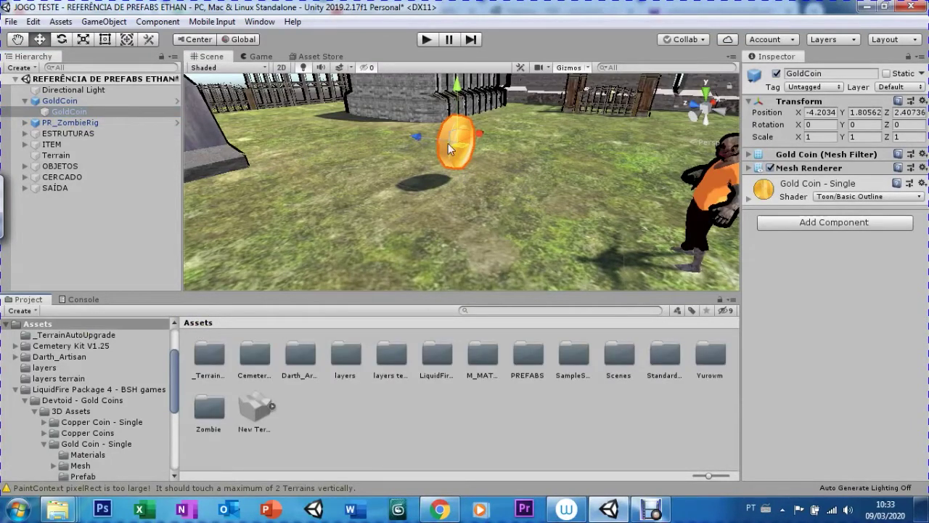
left_click_drag(45, 114, 370, 354)
left_click_drag(371, 354, 528, 355)
left_click(490, 283)
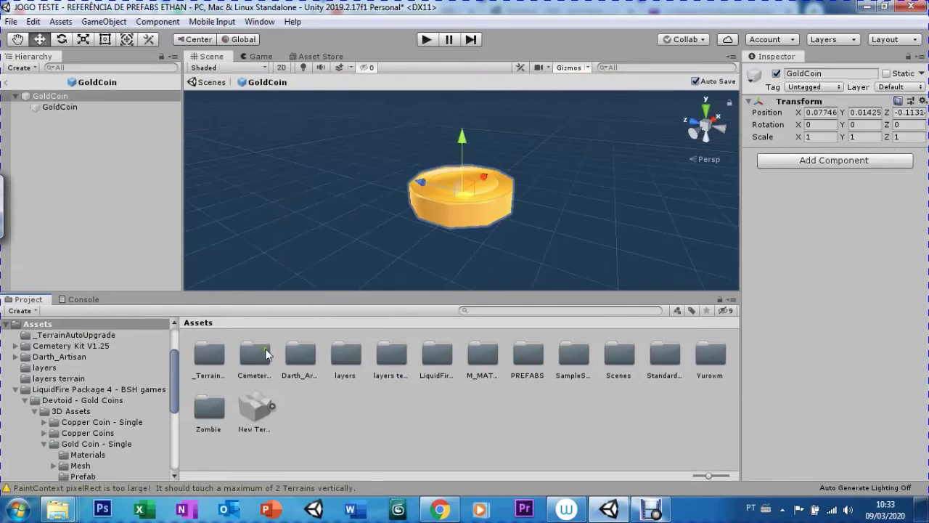
left_click(6, 82)
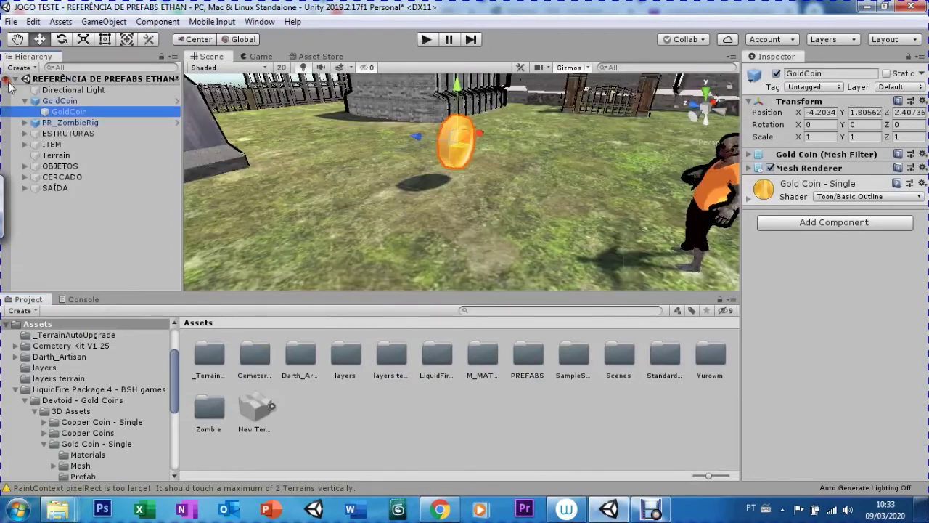
- Inside the PREFABS folder, retry the child, then drag the whole collapsed GoldCoin in instead
double_click(527, 357)
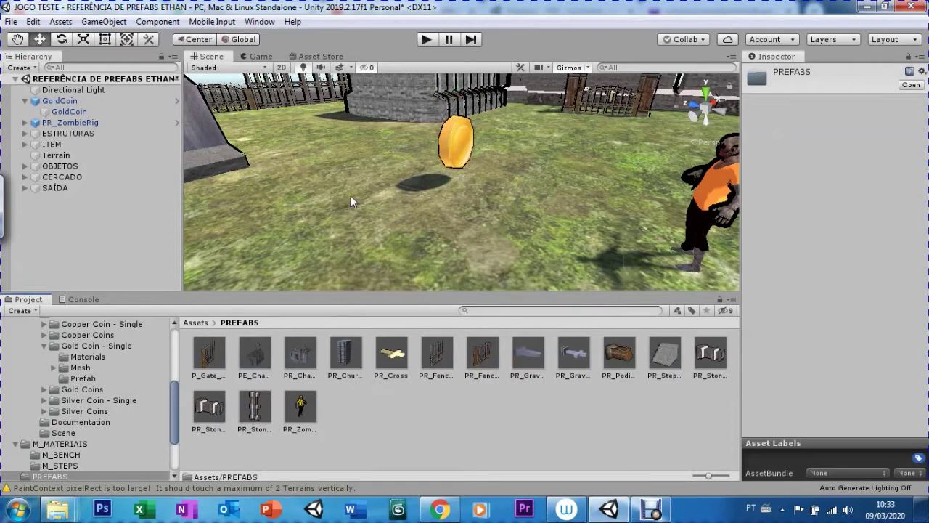
left_click_drag(45, 115, 388, 415)
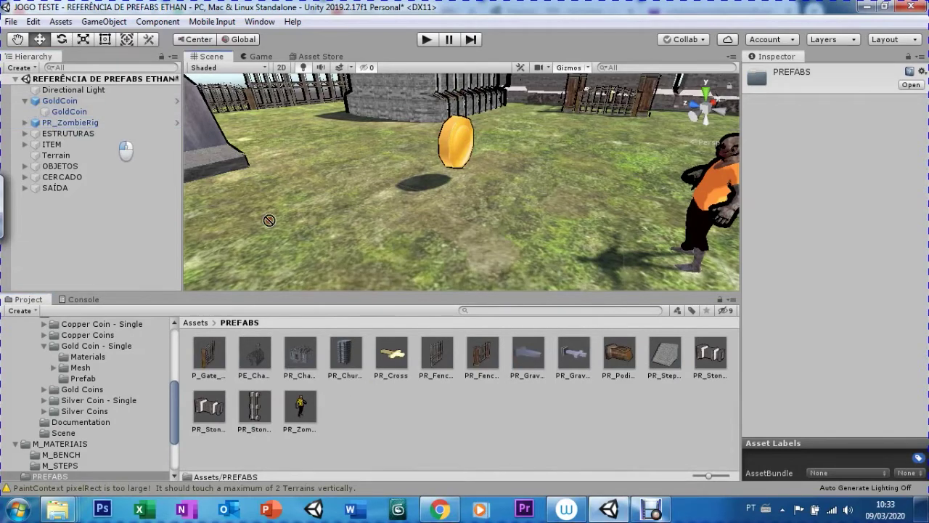
left_click(503, 285)
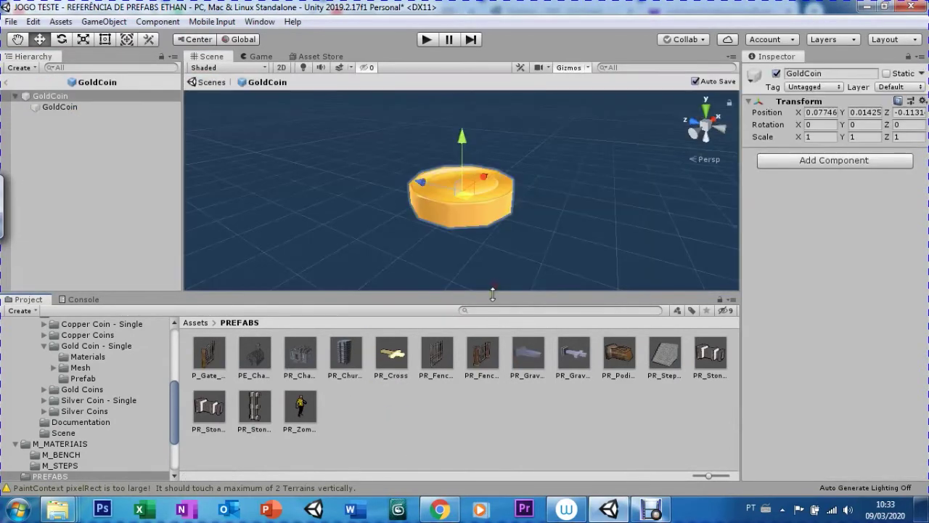
left_click(13, 82)
left_click(43, 101)
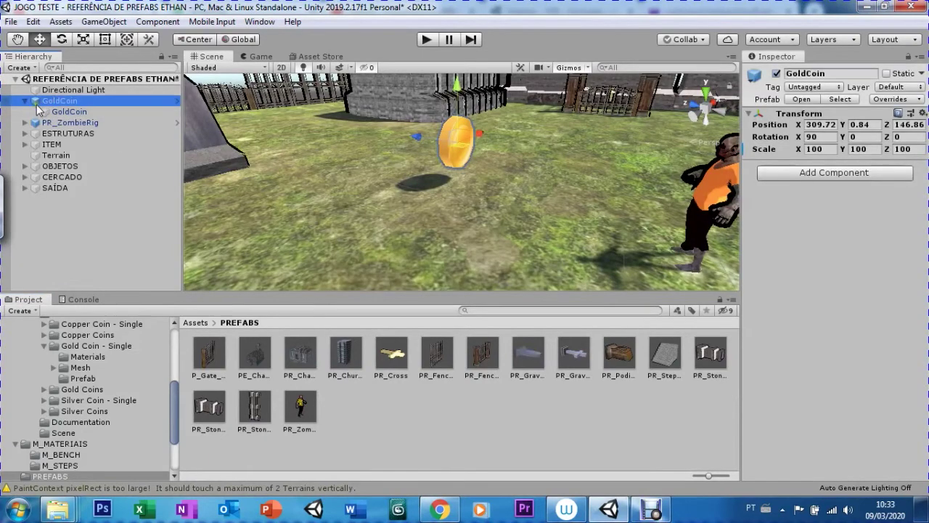
left_click(24, 101)
mouse_move(40, 101)
left_mouse_down()
mouse_move(131, 149)
mouse_move(392, 424)
left_mouse_up()
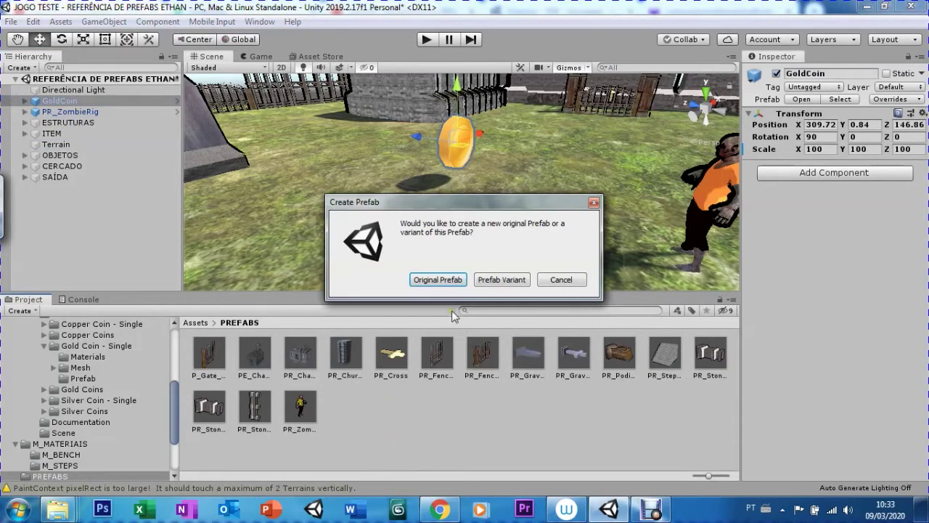
- Create an original prefab from GoldCoin and rename it PR_COIN
left_click(437, 279)
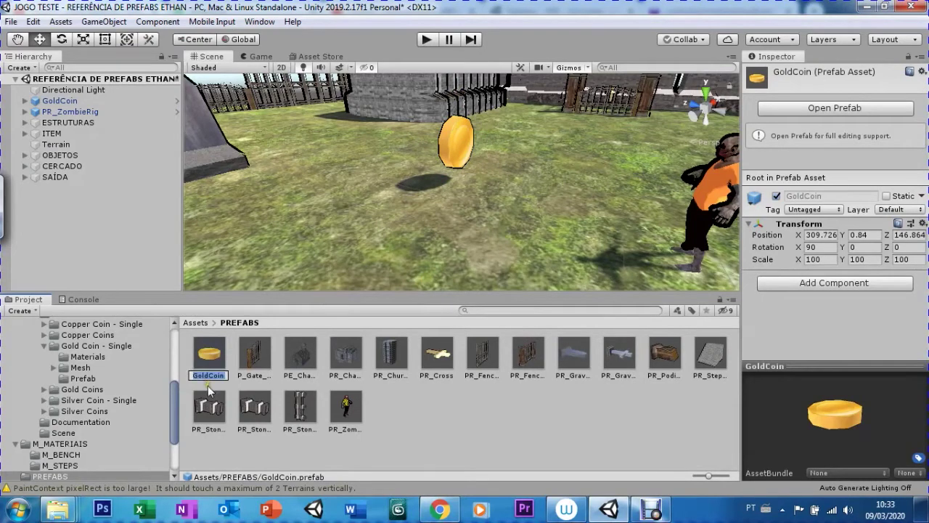
key("Home")
key("ctrl+a")
key("BackSpace")
type("PR_")
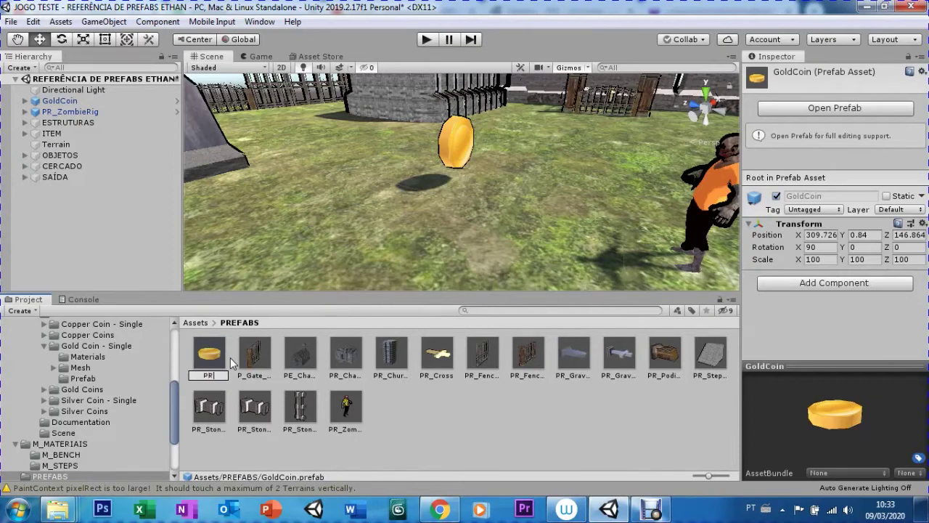
type("COIN")
key("Return")
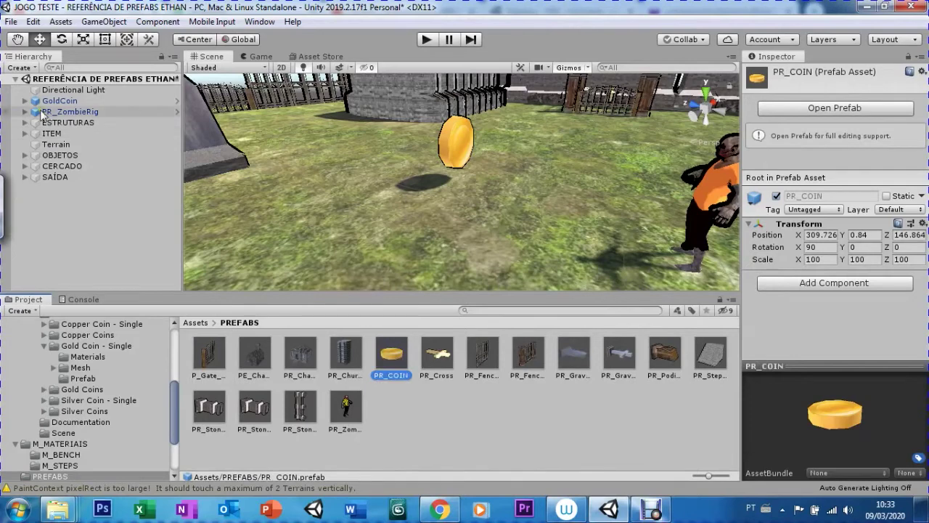
- Delete the original GoldCoin and drop a PR_COIN copy onto the yard ground
left_click(31, 99)
key("Delete")
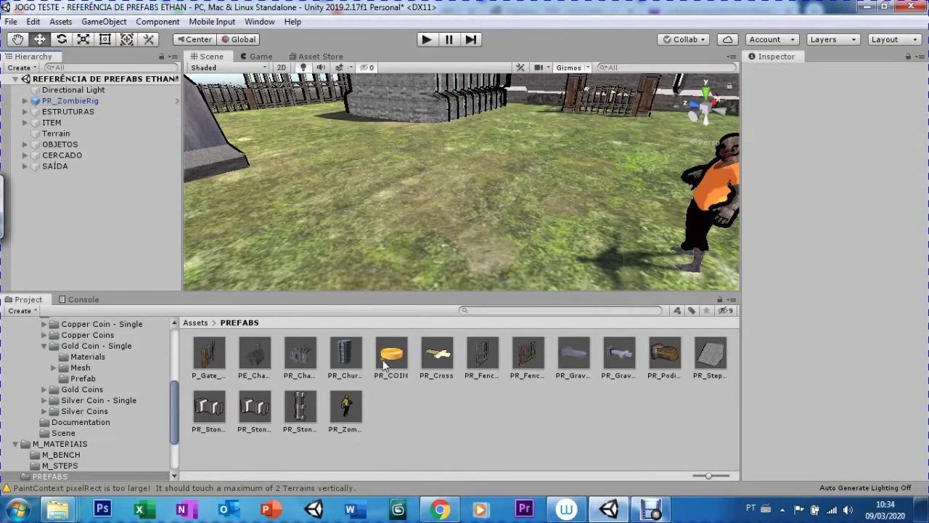
mouse_move(396, 360)
left_mouse_down()
mouse_move(431, 215)
mouse_move(387, 148)
left_mouse_up()
- Create an empty object named COLECIONÁVEIS and move the PR_COIN instance inside it
left_click(55, 209)
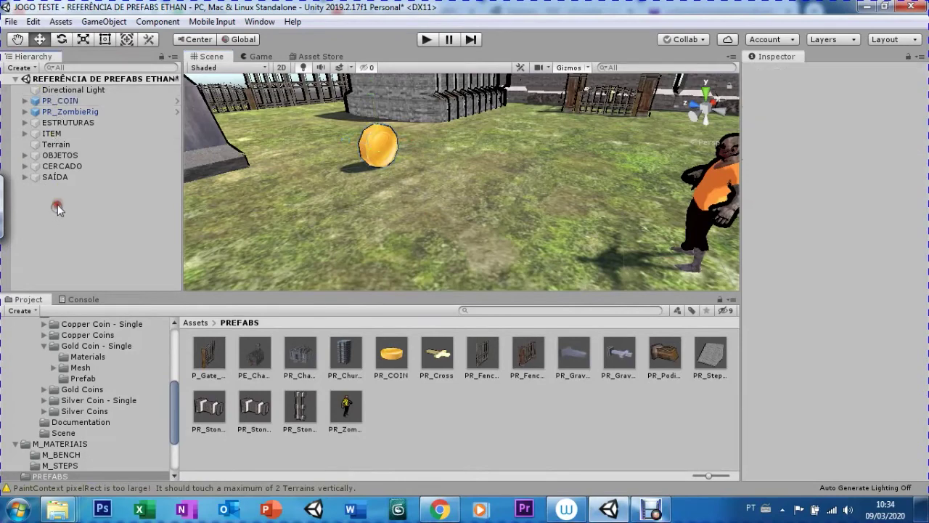
right_click(57, 192)
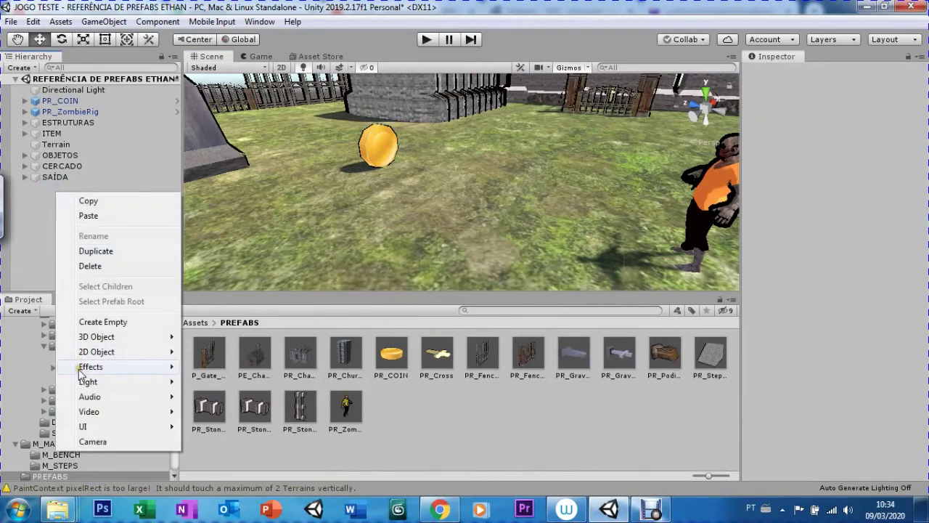
left_click(85, 321)
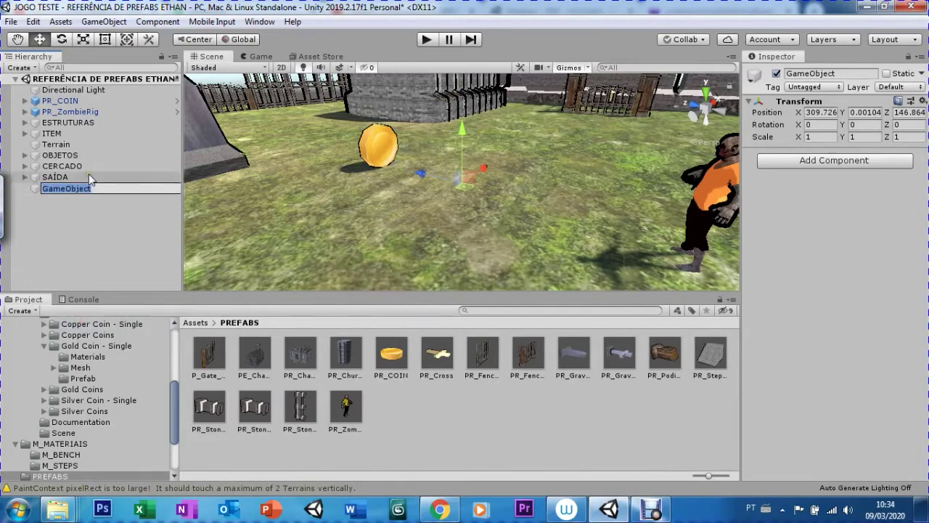
type("COLECION")
type("AV")
key("BackSpace")
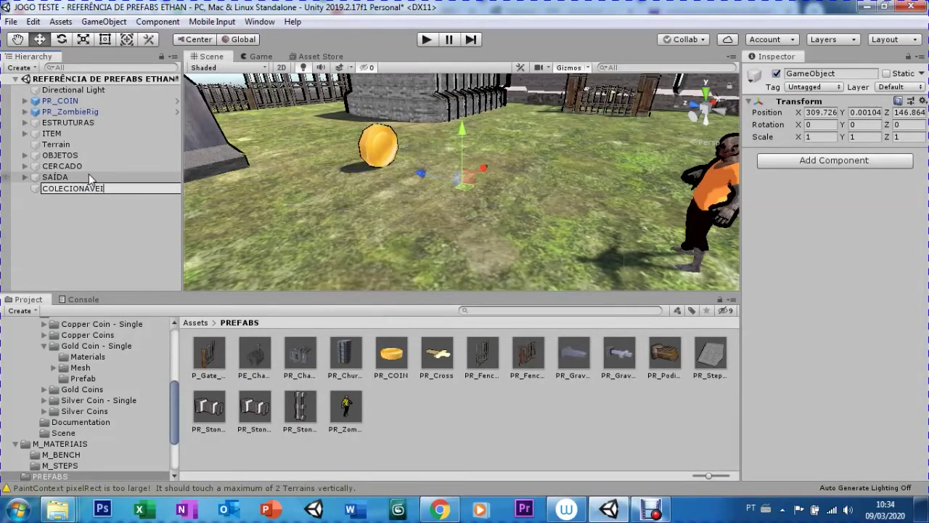
type("S")
key("Return")
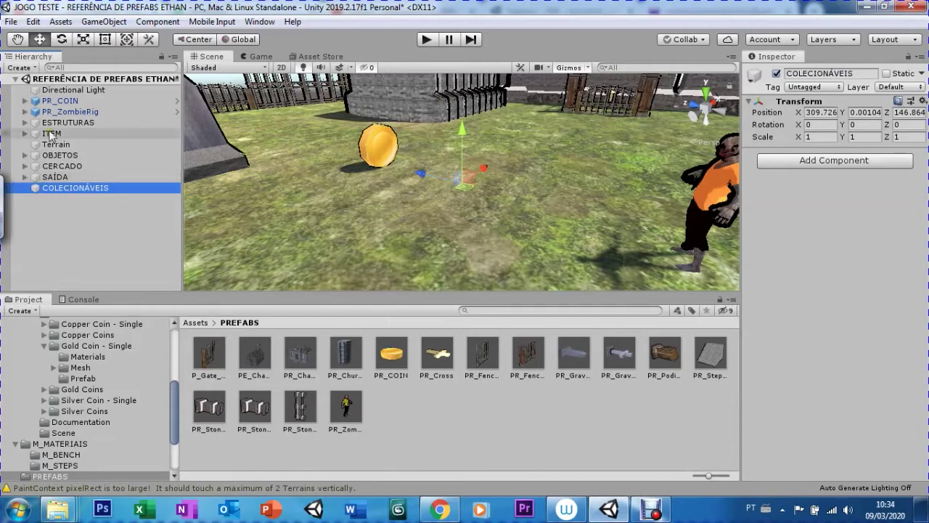
left_click(37, 102)
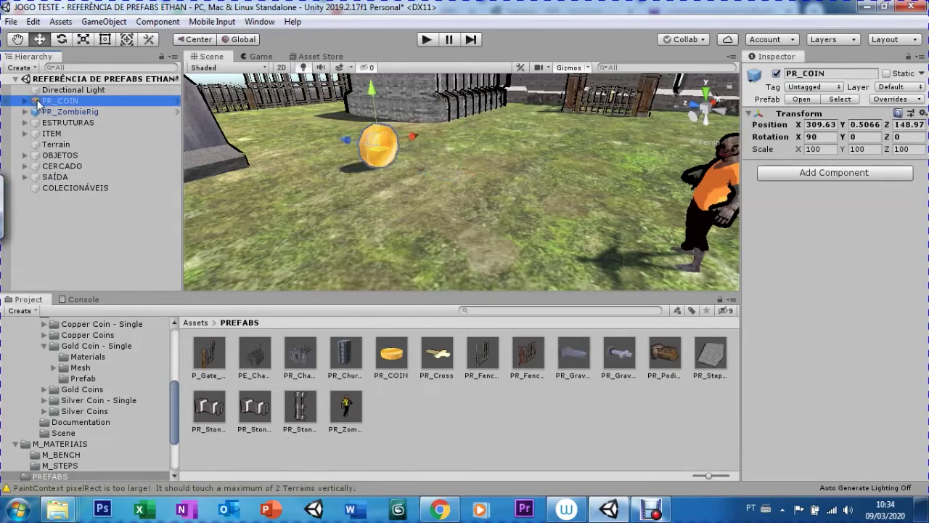
left_click_drag(37, 102, 115, 188)
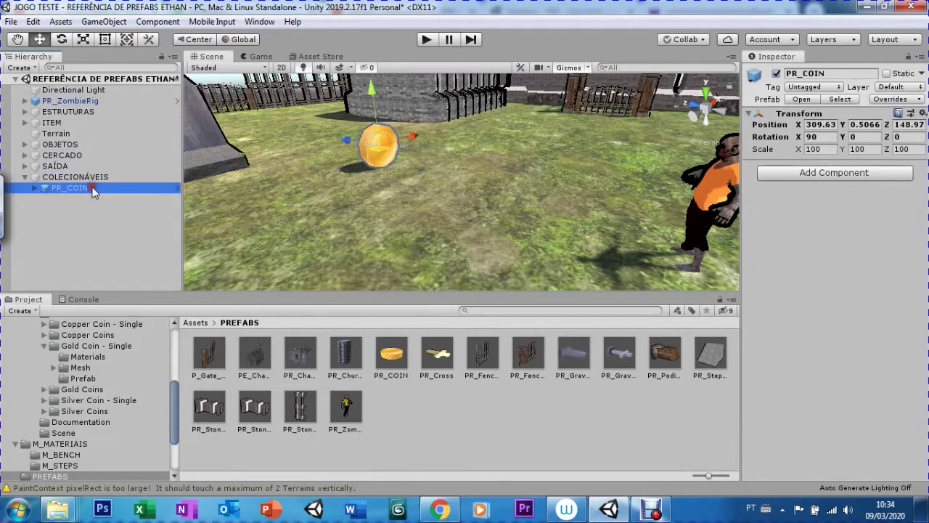
- Duplicate the coin into PR_COIN (1) and (2), sliding each copy along Z
scroll(269, 177, "down", 2)
scroll(269, 177, "down", 2)
scroll(269, 177, "down", 2)
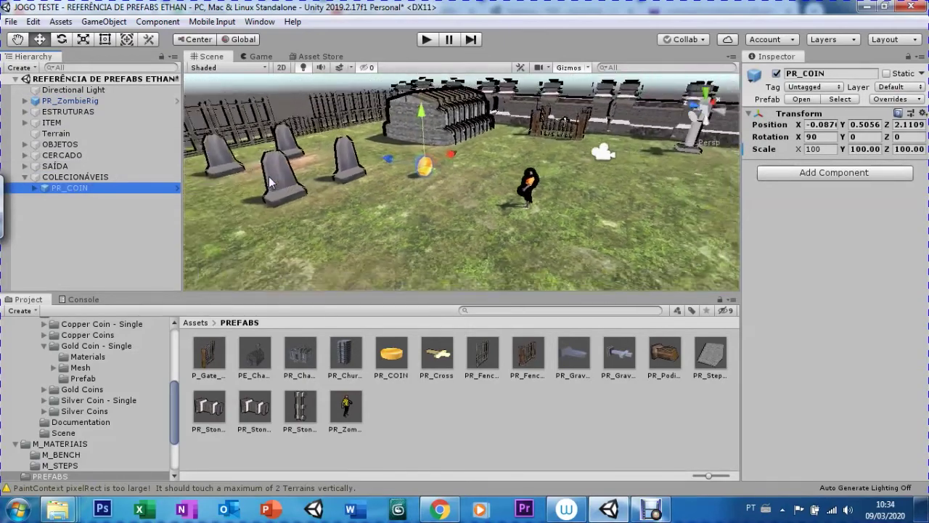
scroll(268, 177, "down", 2)
scroll(268, 177, "down", 2)
scroll(268, 177, "down", 2)
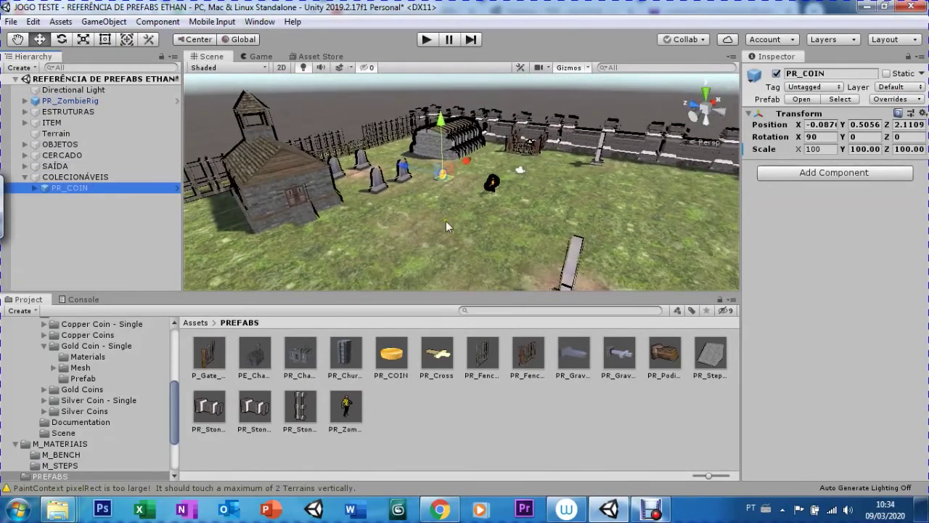
scroll(439, 125, "down", 1)
key("ctrl+d")
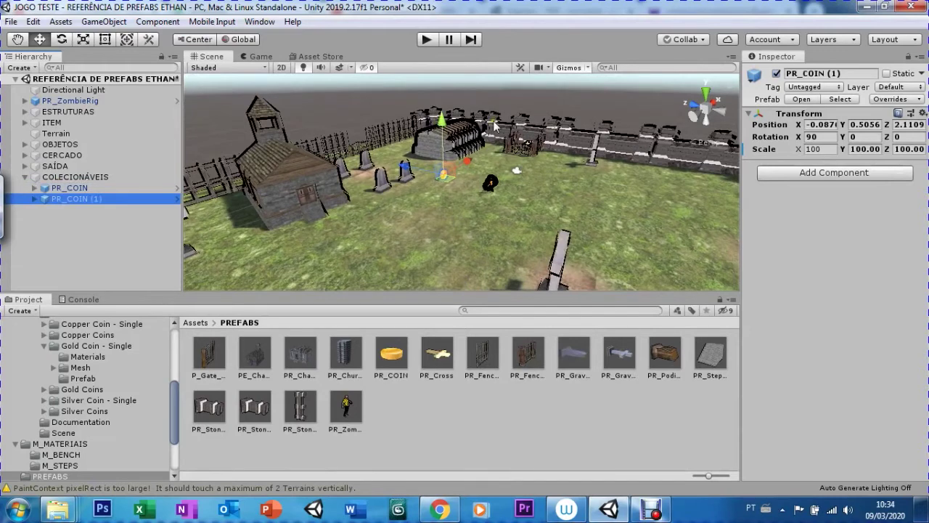
left_click_drag(412, 169, 436, 173)
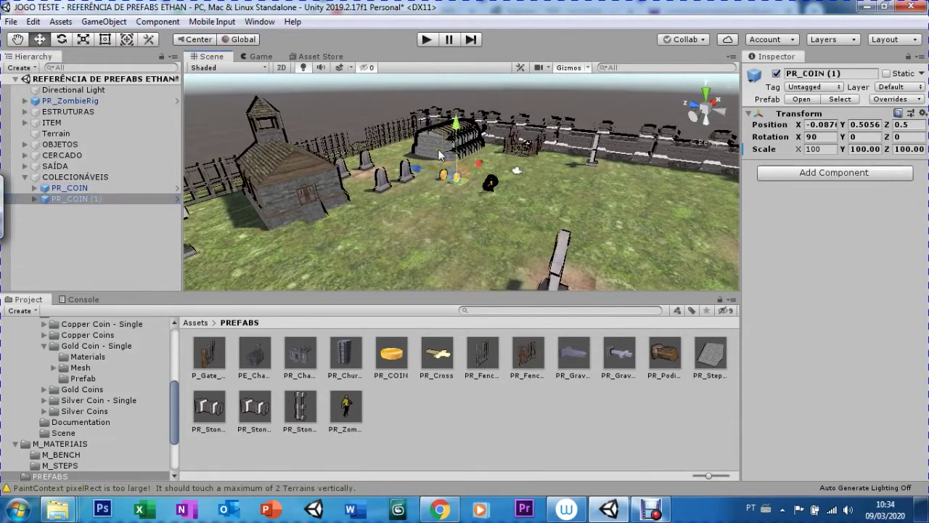
key("ctrl+d")
mouse_move(421, 171)
left_mouse_down()
mouse_move(445, 174)
mouse_move(436, 160)
left_mouse_up()
- Add PR_COIN (3) and (4), moving them along Z to extend the row
key("ctrl+d")
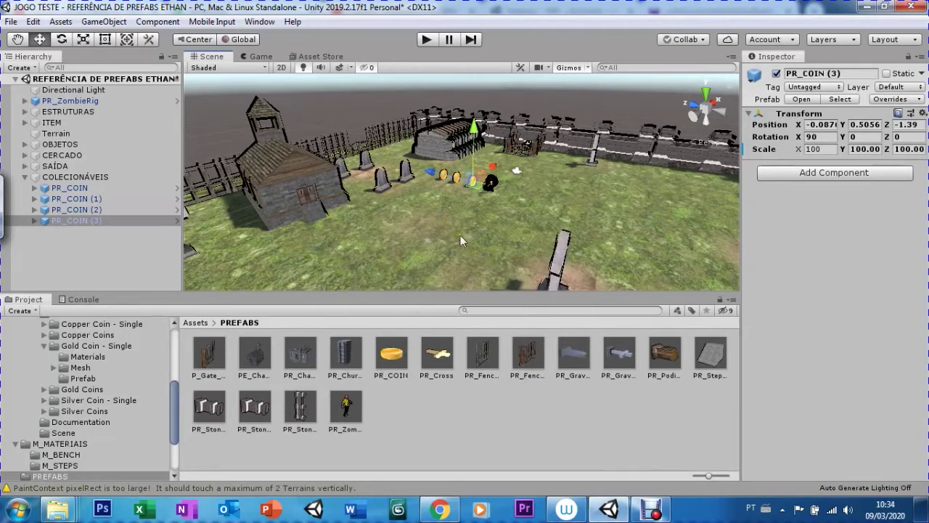
left_click_drag(462, 190, 529, 204)
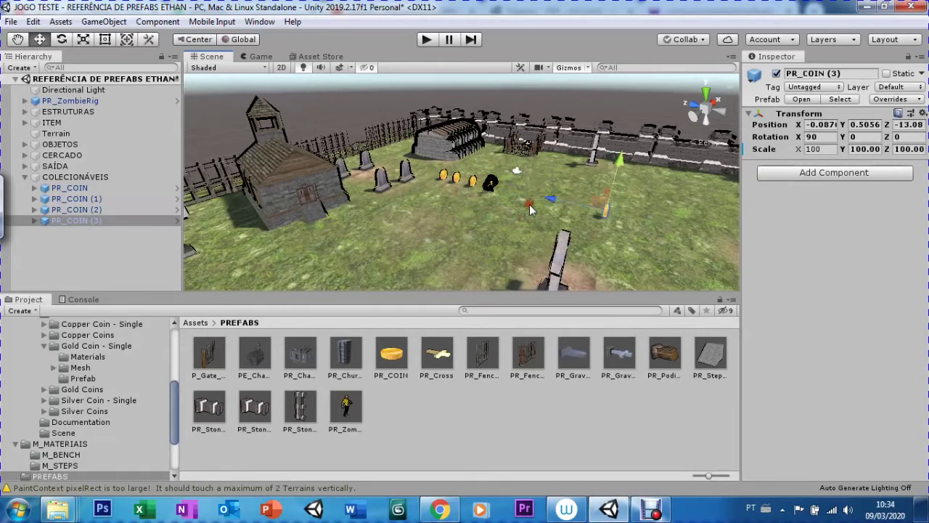
key("ctrl+d")
mouse_move(557, 196)
left_mouse_down()
mouse_move(534, 187)
mouse_move(497, 244)
left_mouse_up()
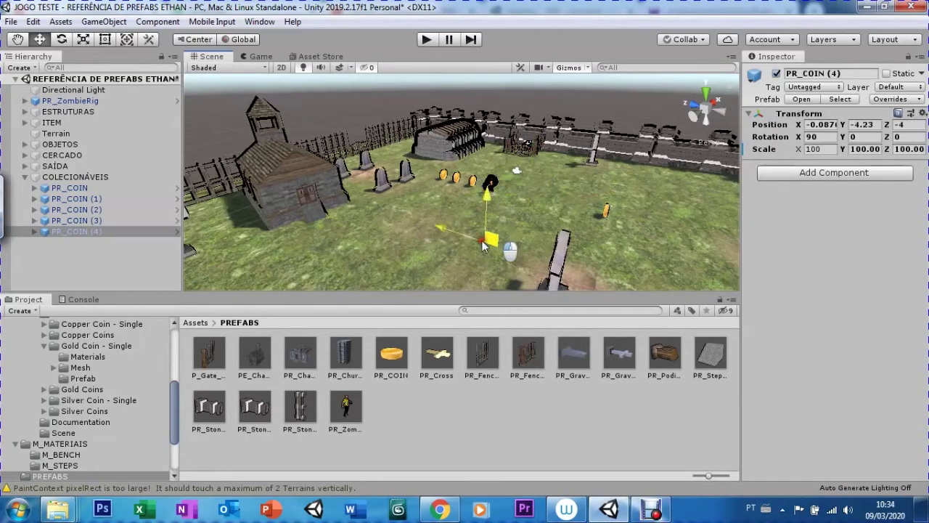
scroll(495, 238, "down", 5)
- Undo a stray duplicate and move PR_COIN (4) along X toward the gravestones
scroll(495, 237, "down", 5)
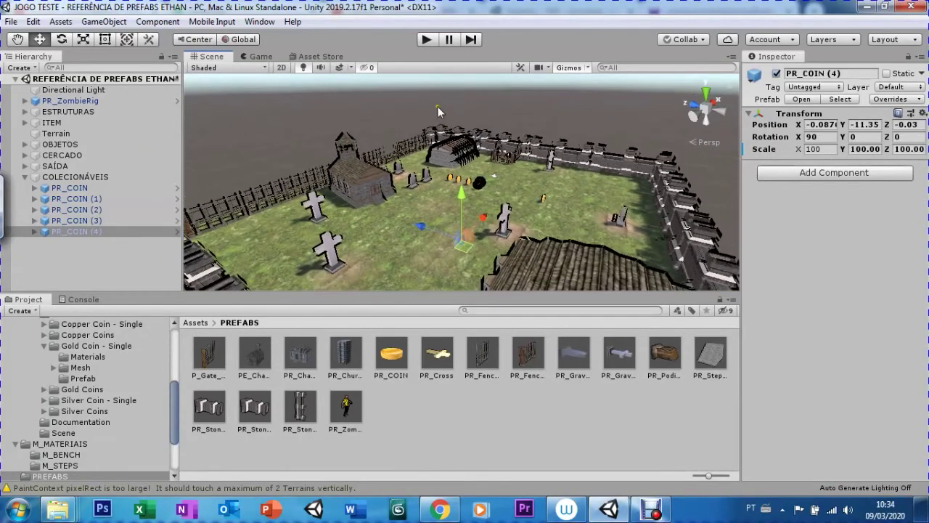
key("ctrl+d")
left_click_drag(432, 228, 408, 219)
key("ctrl+z")
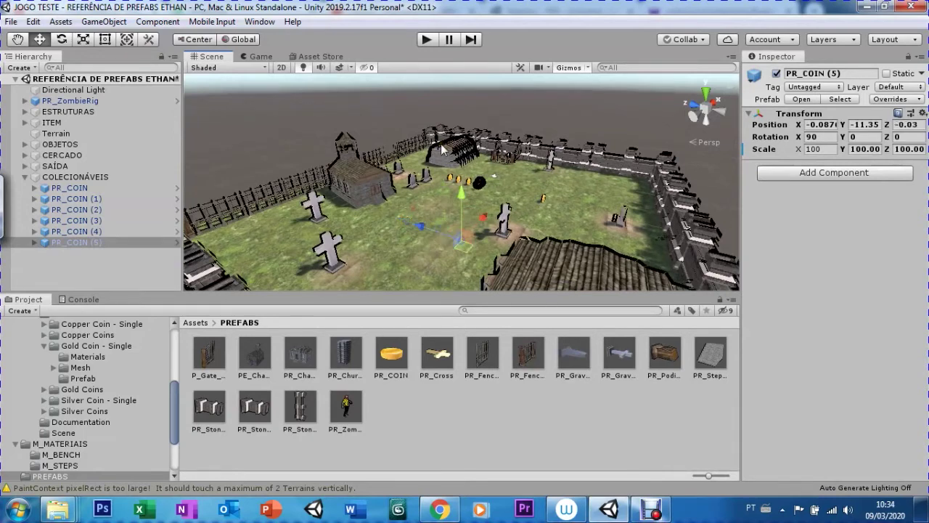
key("ctrl+z")
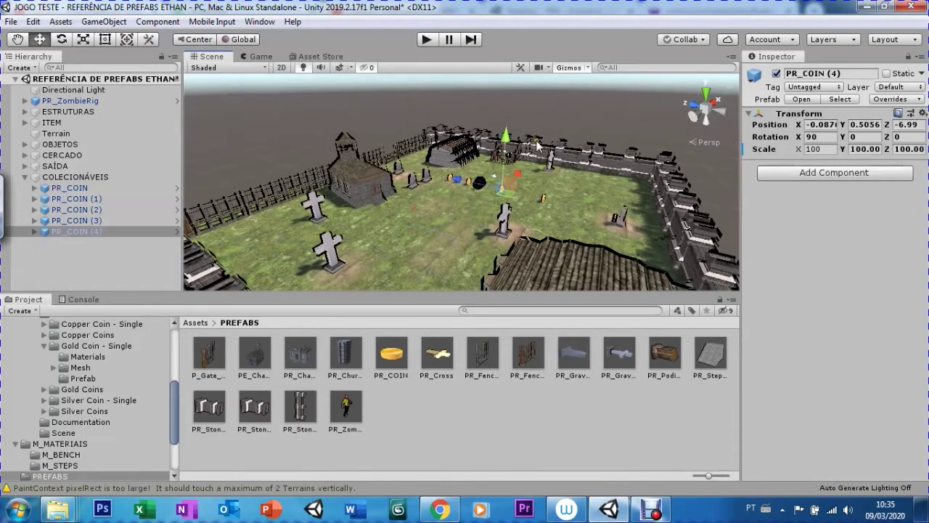
left_click_drag(518, 172, 488, 195)
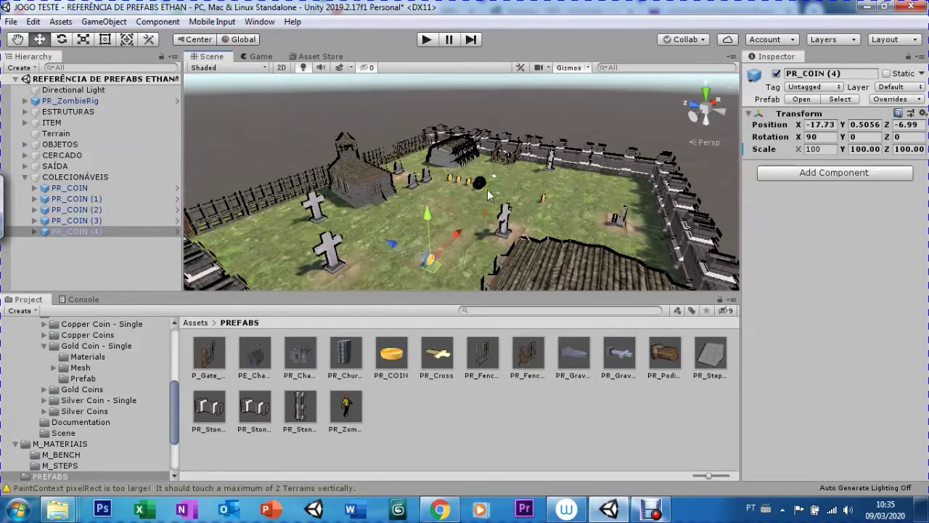
- Add PR_COIN (5) through (9), spreading them along X and Z across the yard
key("ctrl+d")
left_click_drag(453, 235, 489, 187)
key("ctrl+d")
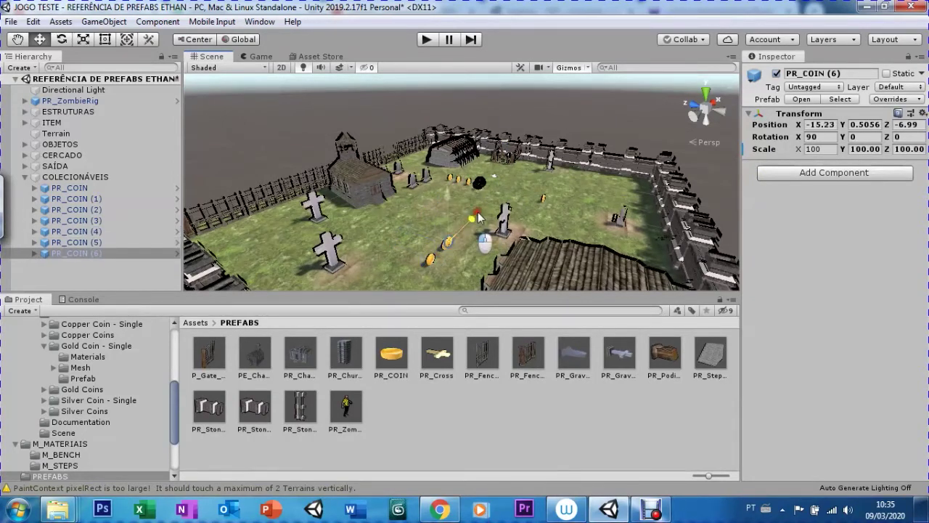
key("ctrl+d")
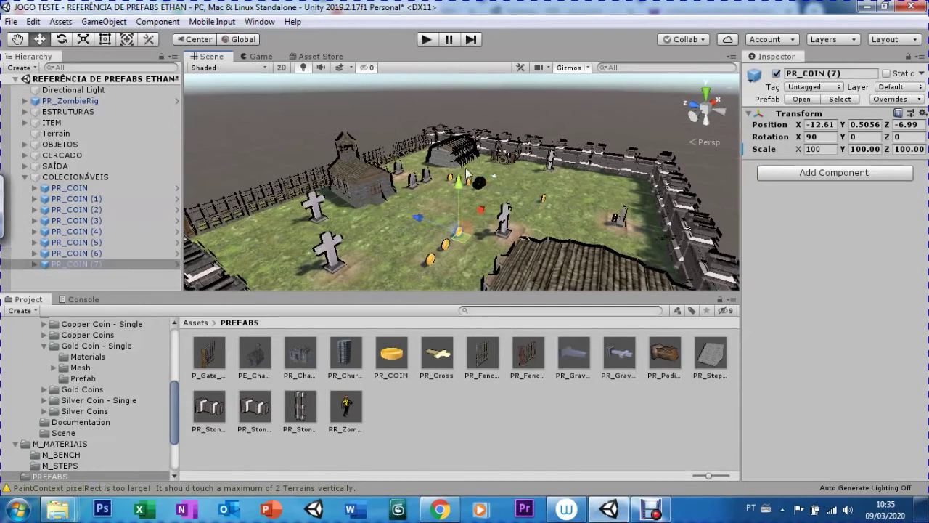
left_click_drag(427, 219, 387, 204)
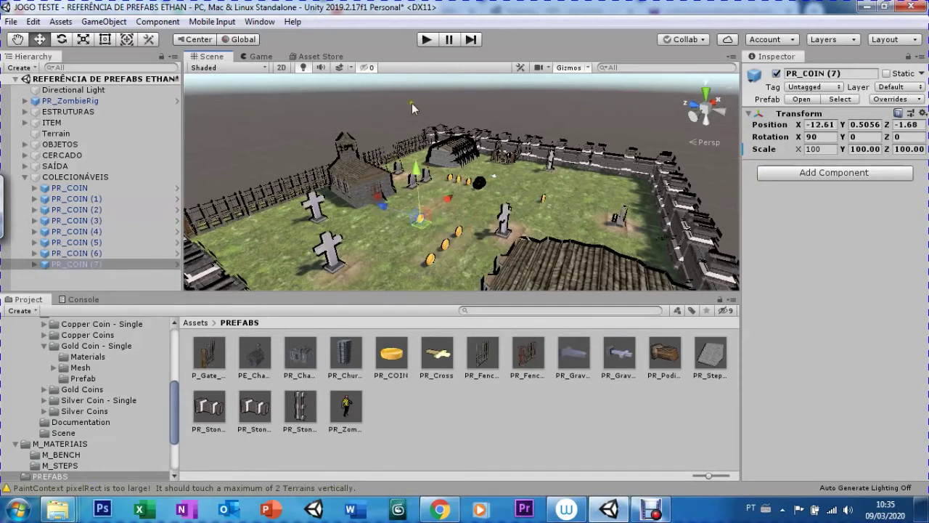
key("ctrl+d")
left_click_drag(445, 198, 423, 191)
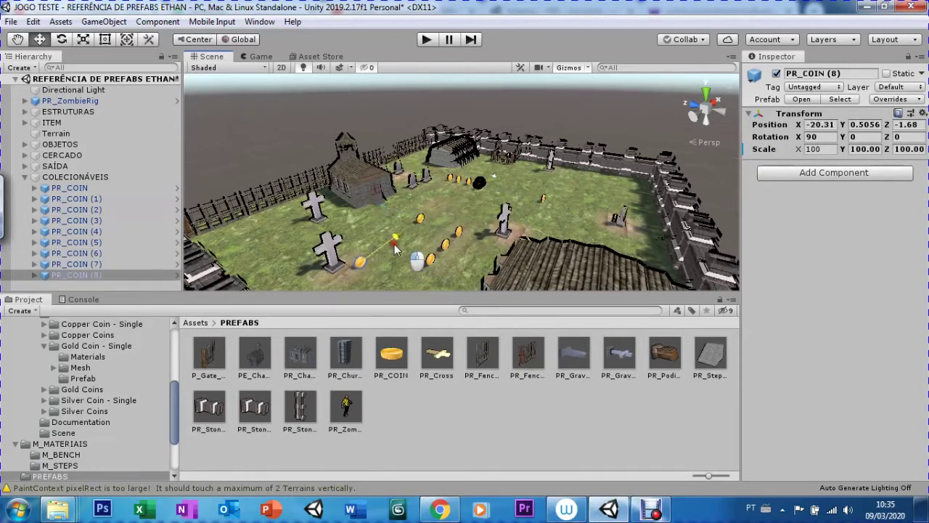
key("ctrl+d")
mouse_move(326, 250)
left_mouse_down()
mouse_move(262, 226)
mouse_move(244, 176)
left_mouse_up()
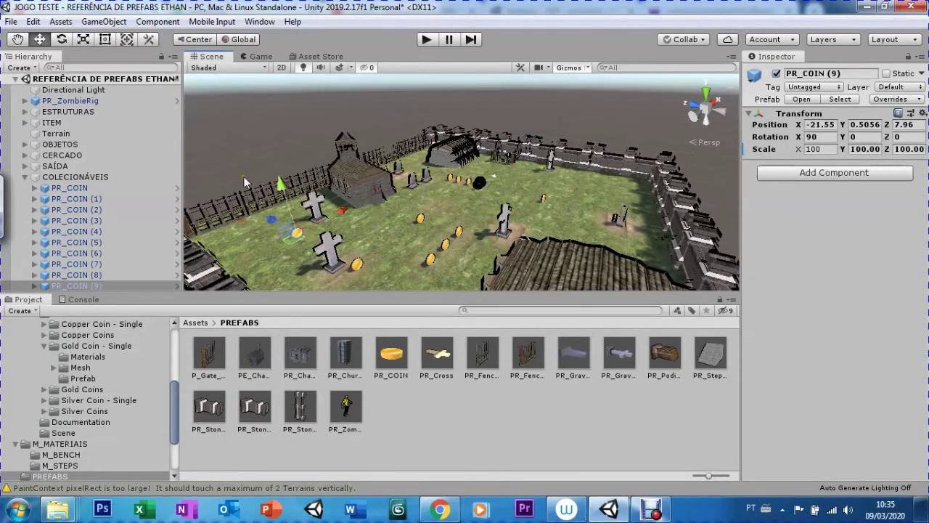
- Add PR_COIN (10) through (14), scattering them from the church to the far corner
key("ctrl+d")
left_click_drag(294, 231, 357, 227)
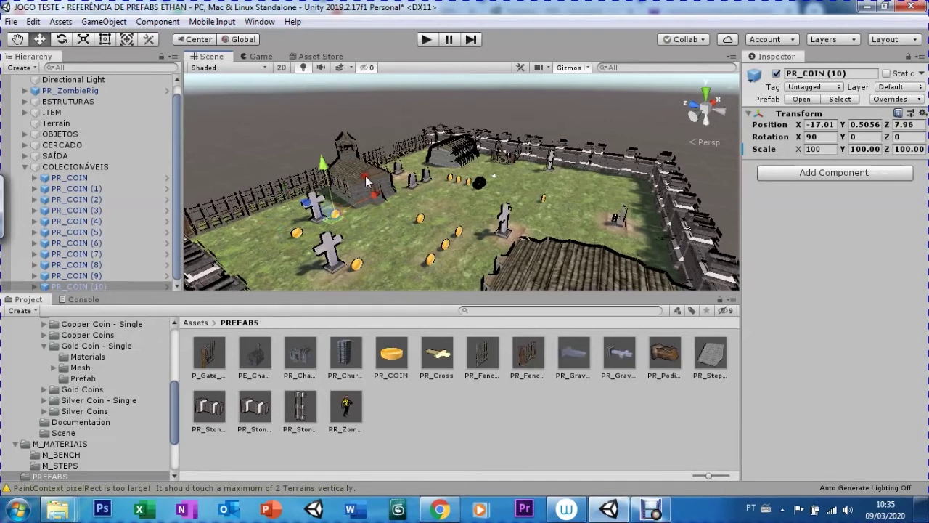
key("ctrl+d")
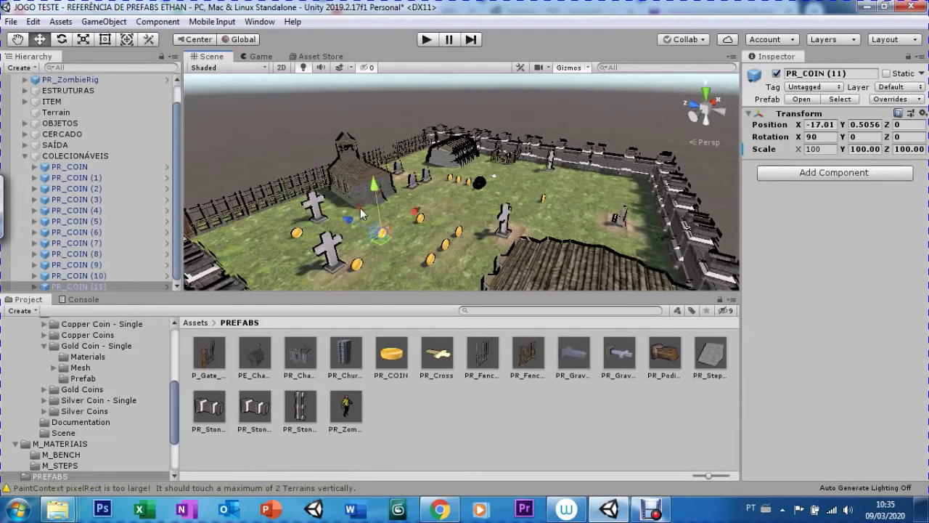
left_click_drag(347, 220, 427, 252)
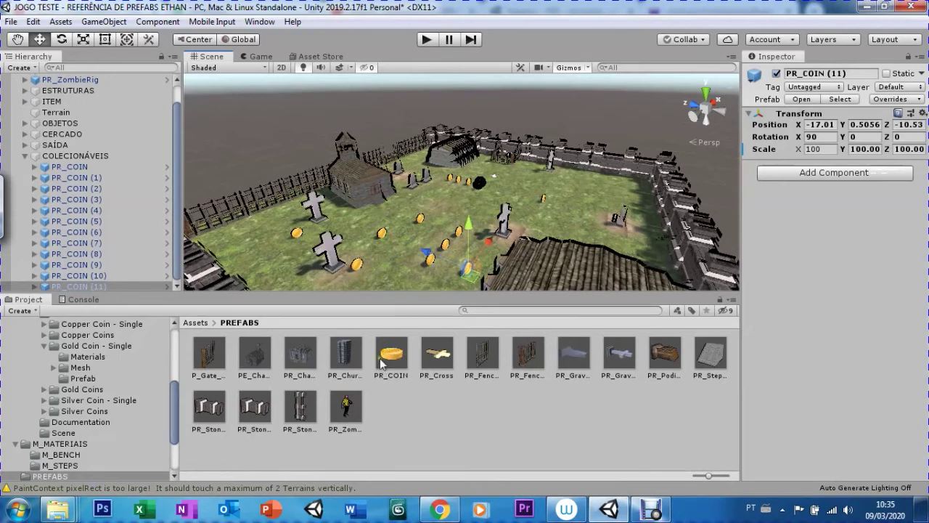
key("ctrl+d")
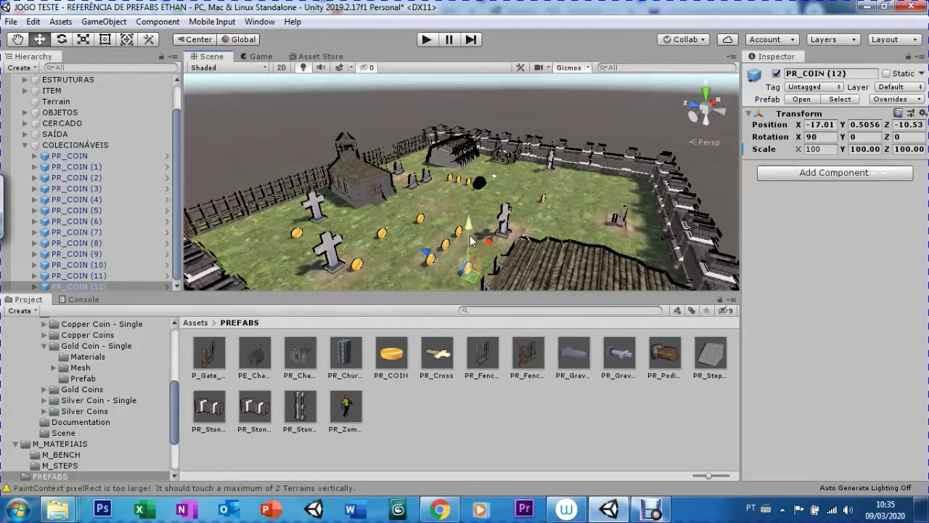
left_click_drag(488, 241, 515, 228)
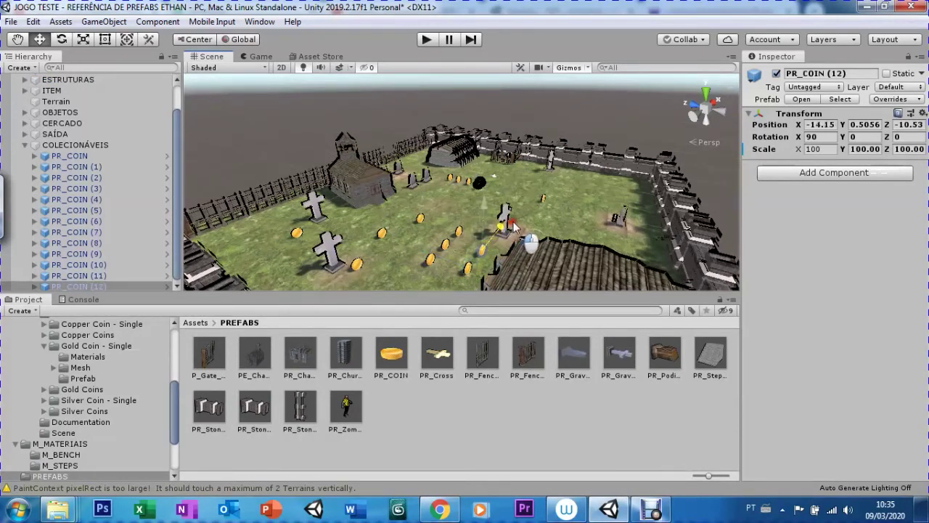
key("ctrl+d")
mouse_move(515, 228)
left_mouse_down()
mouse_move(513, 206)
mouse_move(550, 196)
left_mouse_up()
left_click_drag(477, 180, 579, 183)
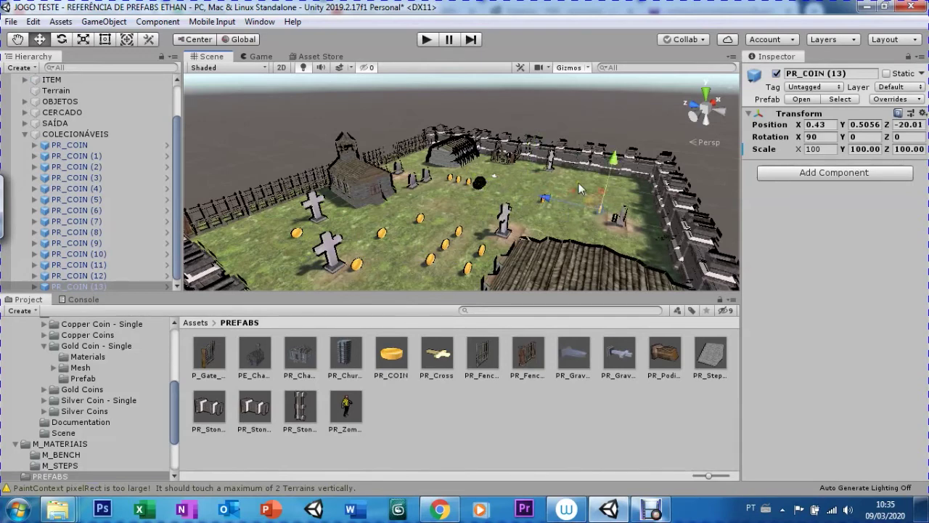
key("ctrl+d")
left_click_drag(407, 203, 236, 113, "alt")
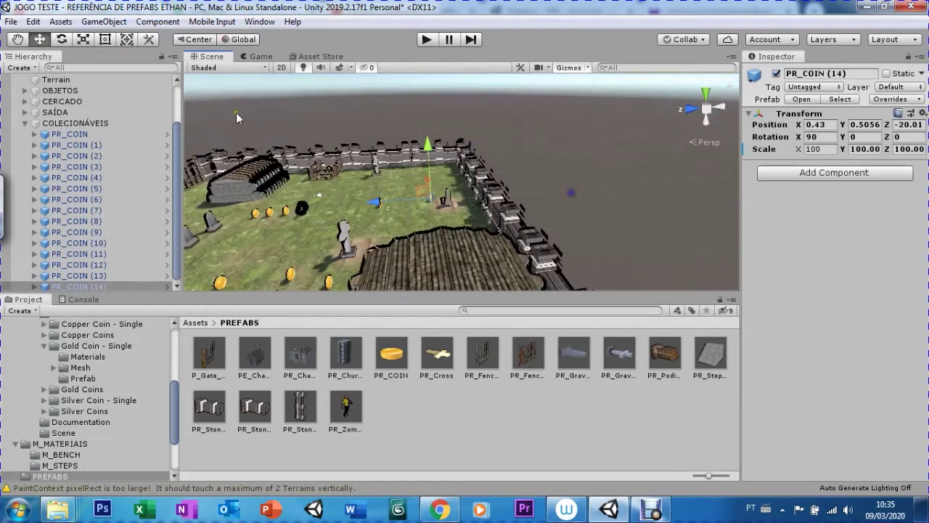
- Move PR_COIN (14) to the back fence and line up PR_COIN (15)–(17) beside it along X
left_click(17, 39)
left_click_drag(203, 218, 376, 218)
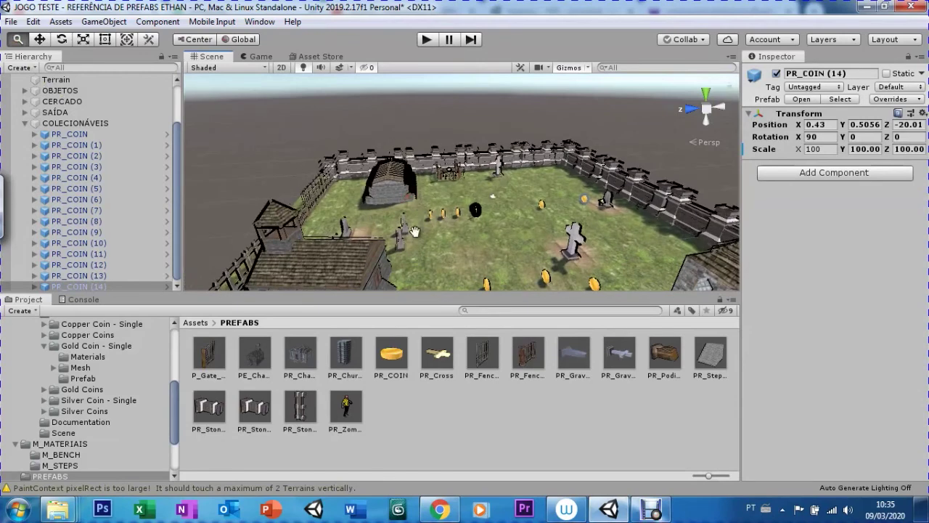
left_click_drag(459, 222, 437, 148, "alt")
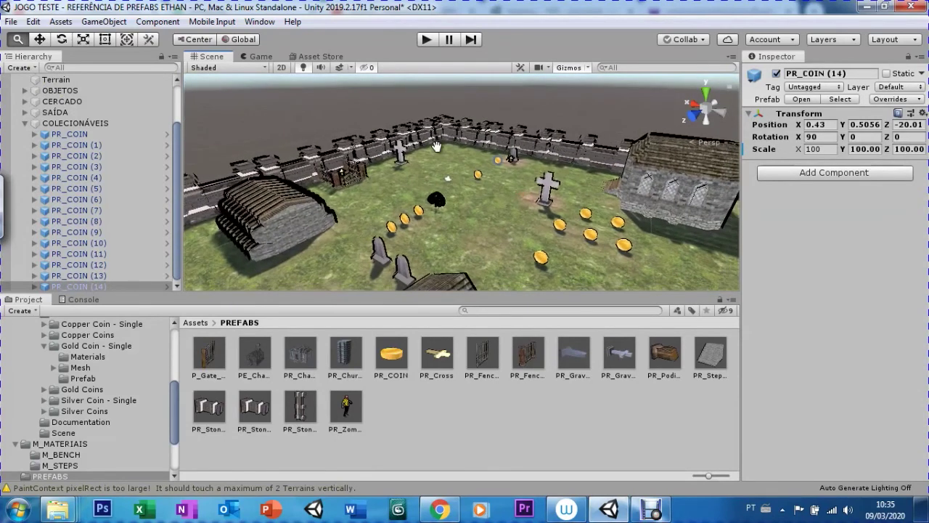
key("w")
left_click_drag(461, 161, 409, 114)
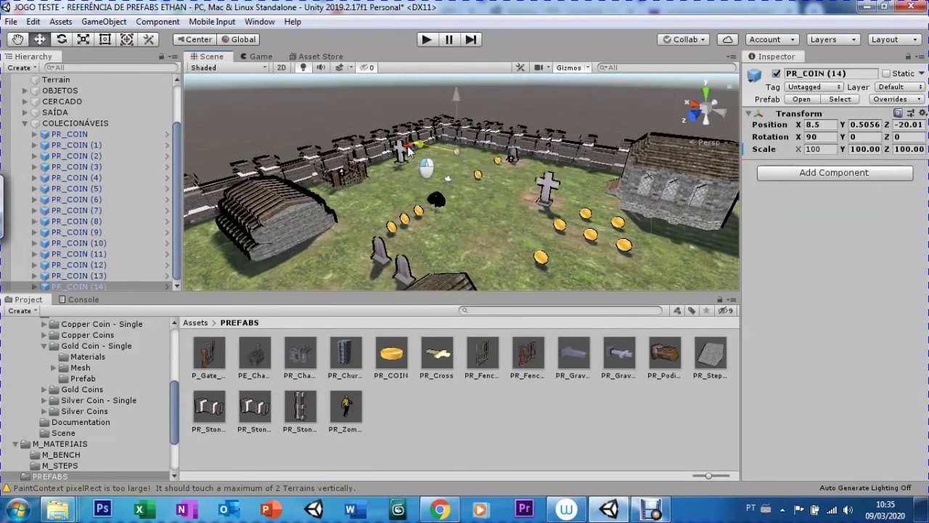
key("ctrl+d")
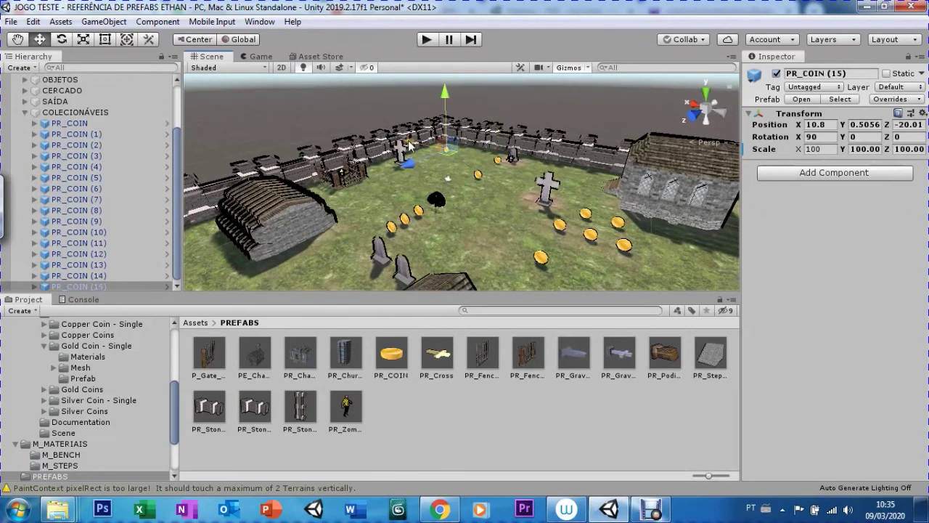
left_click_drag(409, 110, 449, 144)
key("ctrl+d")
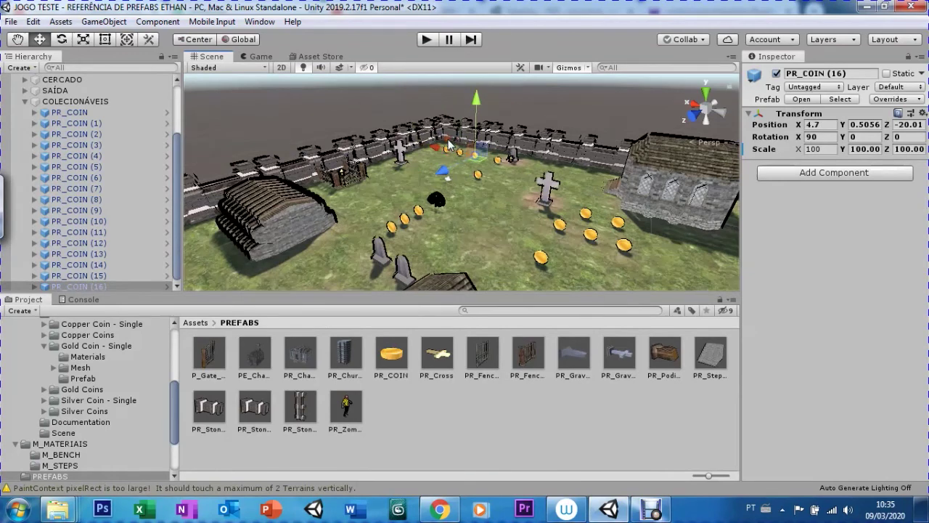
key("ctrl+d")
left_click_drag(440, 151, 458, 158)
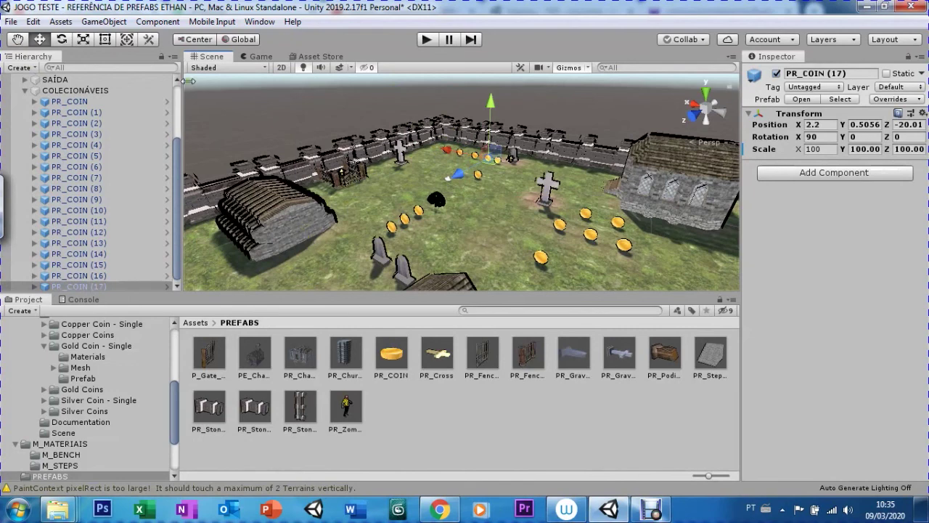
scroll(22, 116, "up", 2)
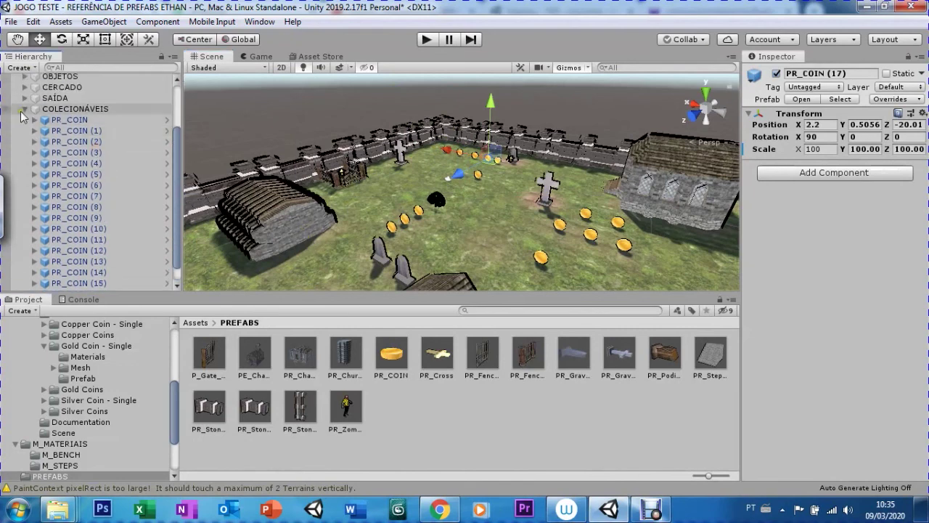
left_click(22, 110)
left_click(23, 178)
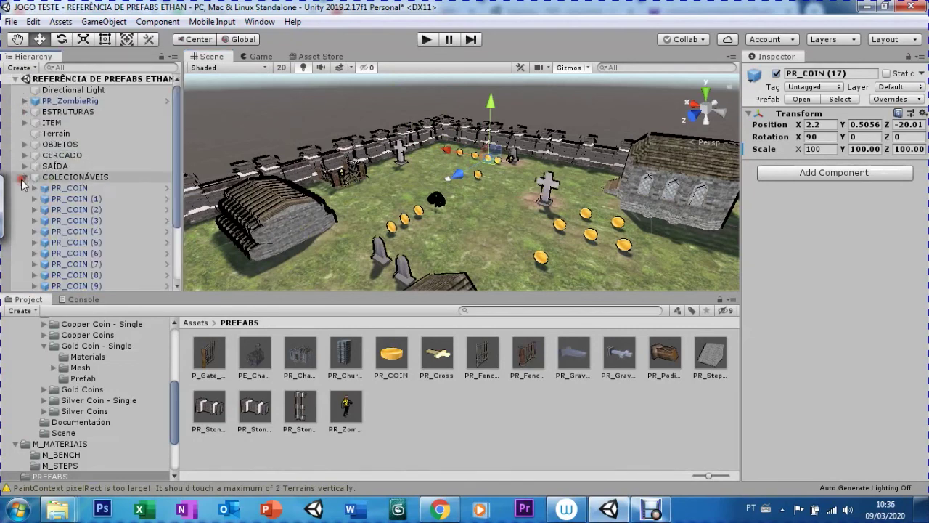
scroll(175, 250, "down", 3)
scroll(175, 250, "down", 2)
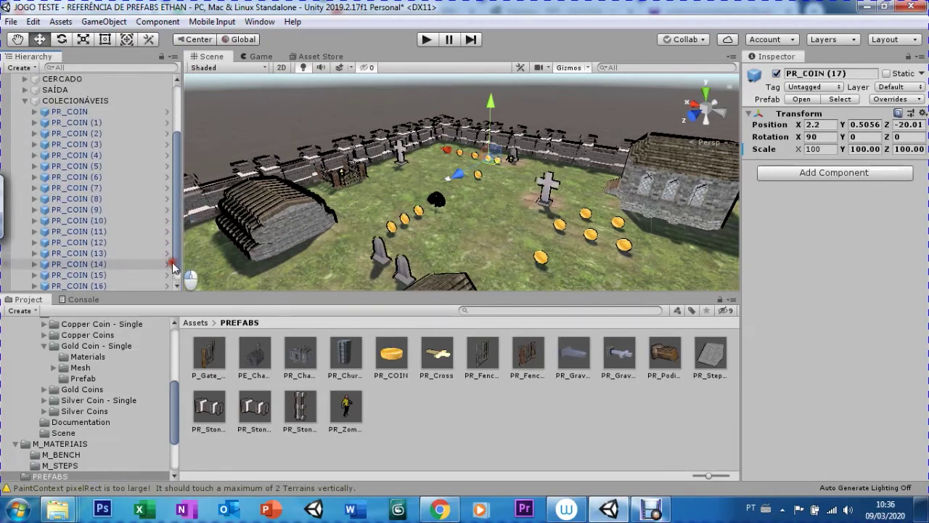
scroll(169, 234, "up", 3)
scroll(169, 233, "up", 1)
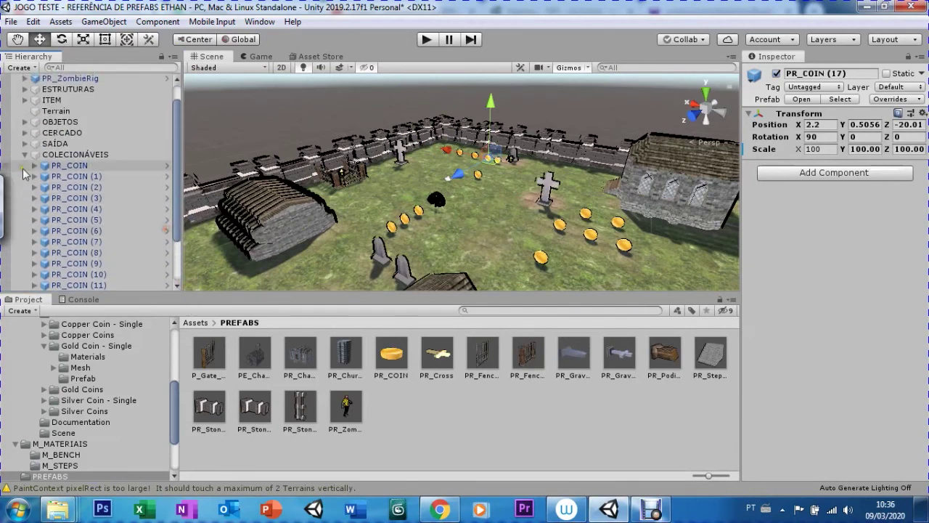